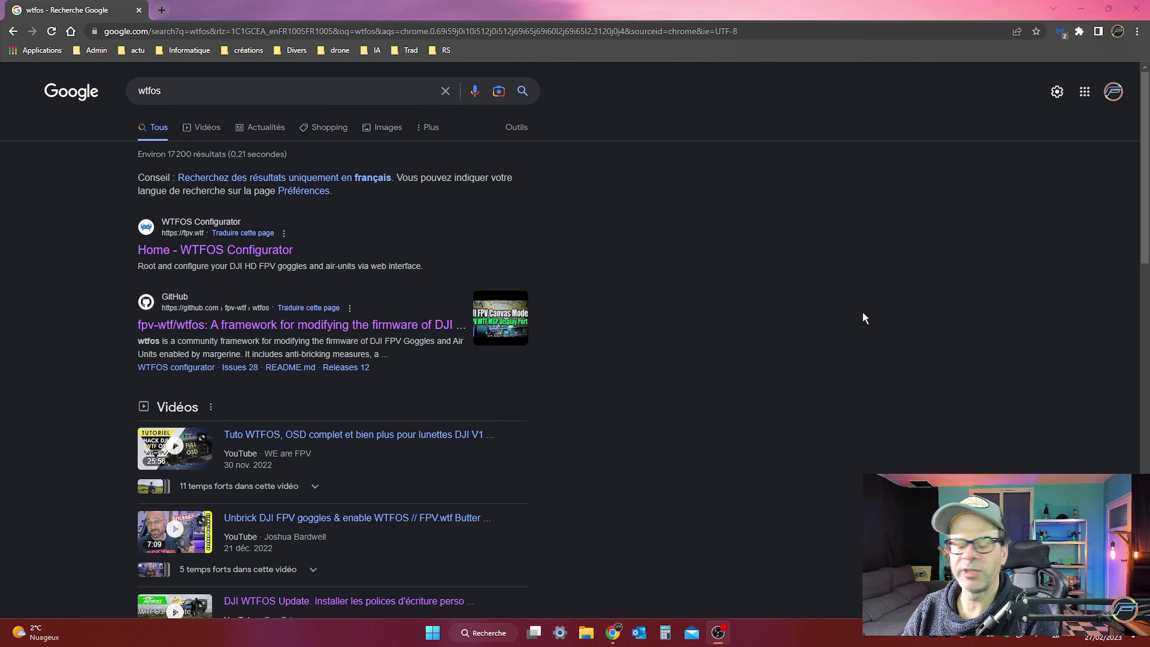
Open the WTFOS Configurator site and root the connected device through the CDC Serial (COM6) port.
click(219, 253)
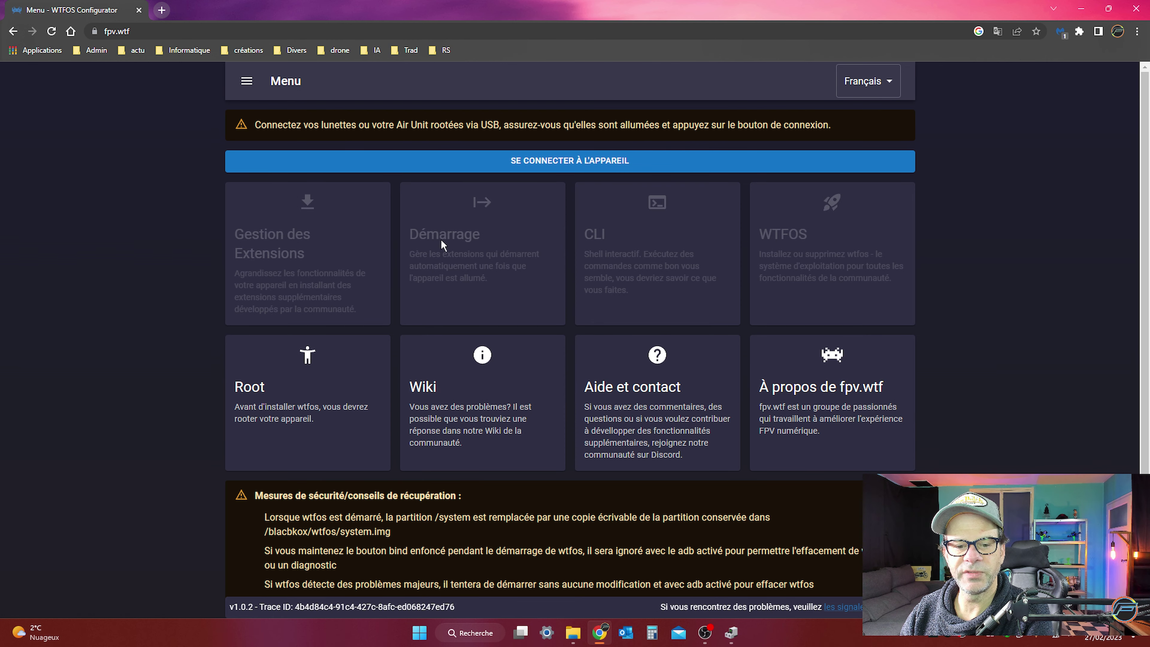
click(328, 403)
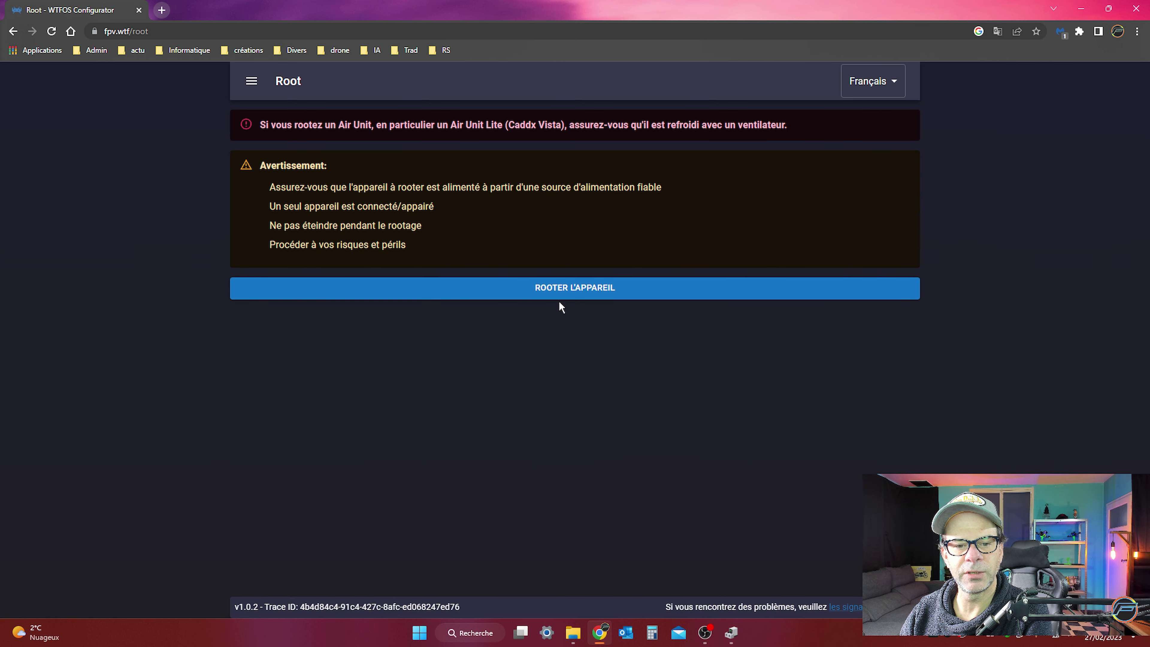
click(566, 288)
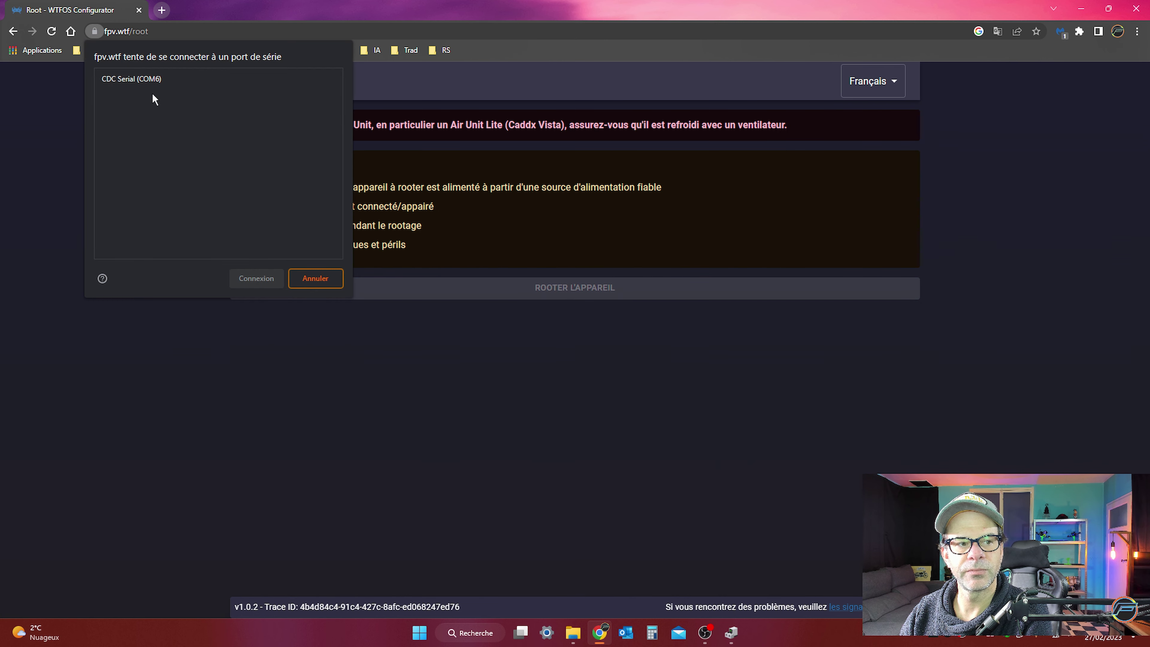
click(128, 80)
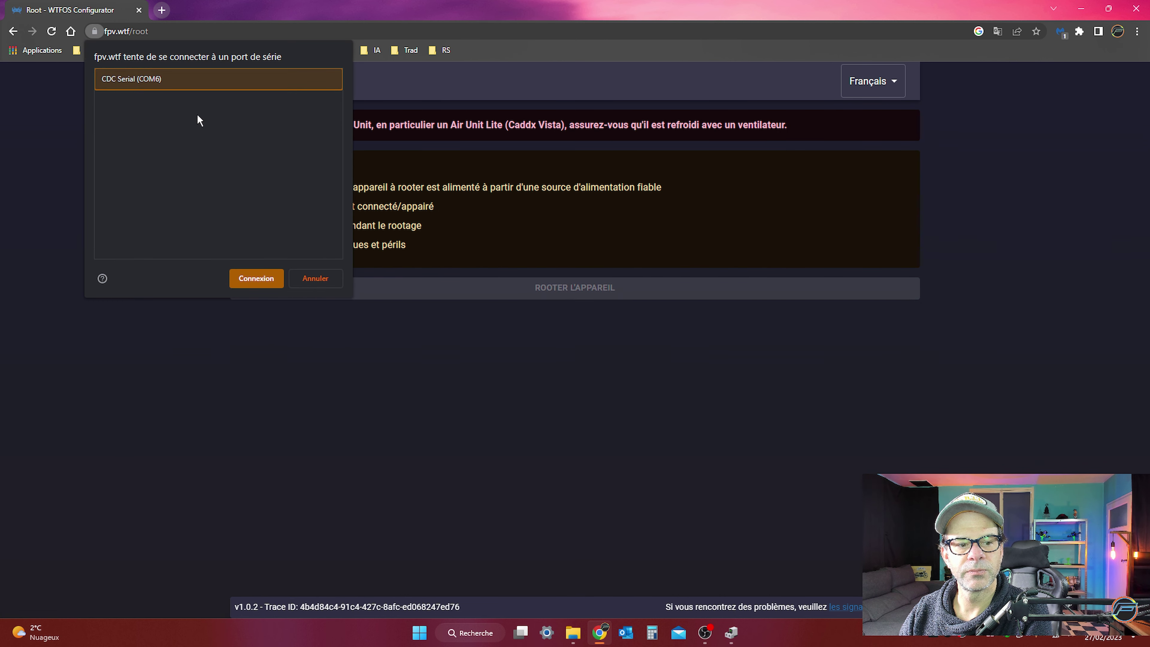
click(255, 286)
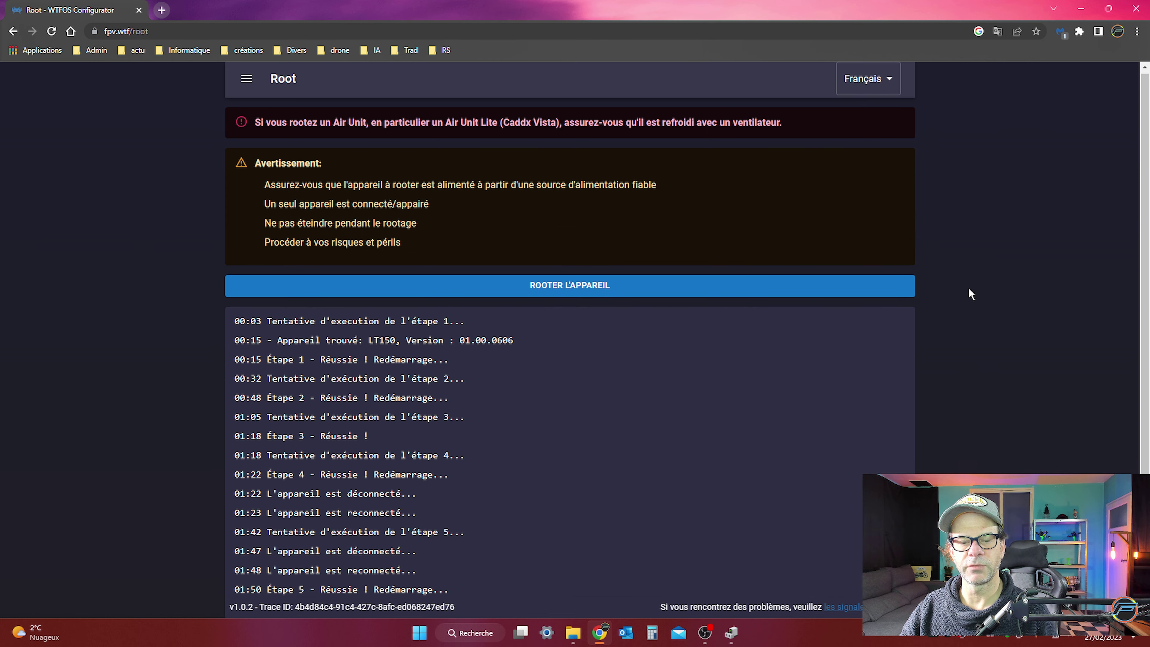
Return to the configurator's main page and connect to the DJI FPV Air Unit Lite.
click(246, 78)
click(271, 105)
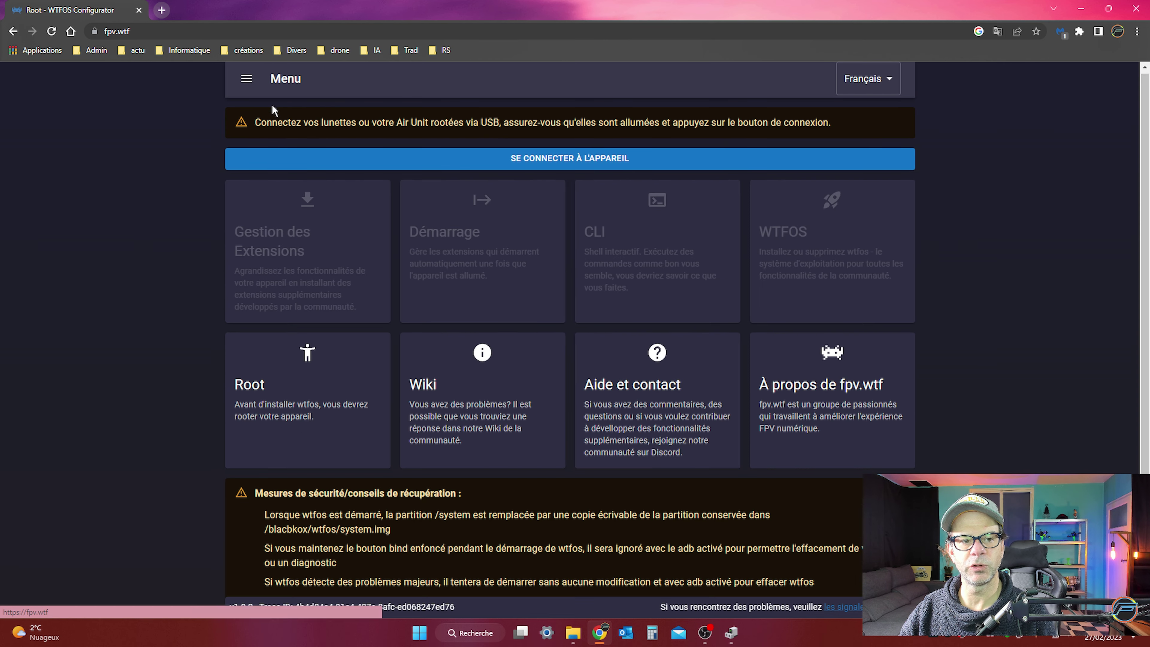
click(567, 159)
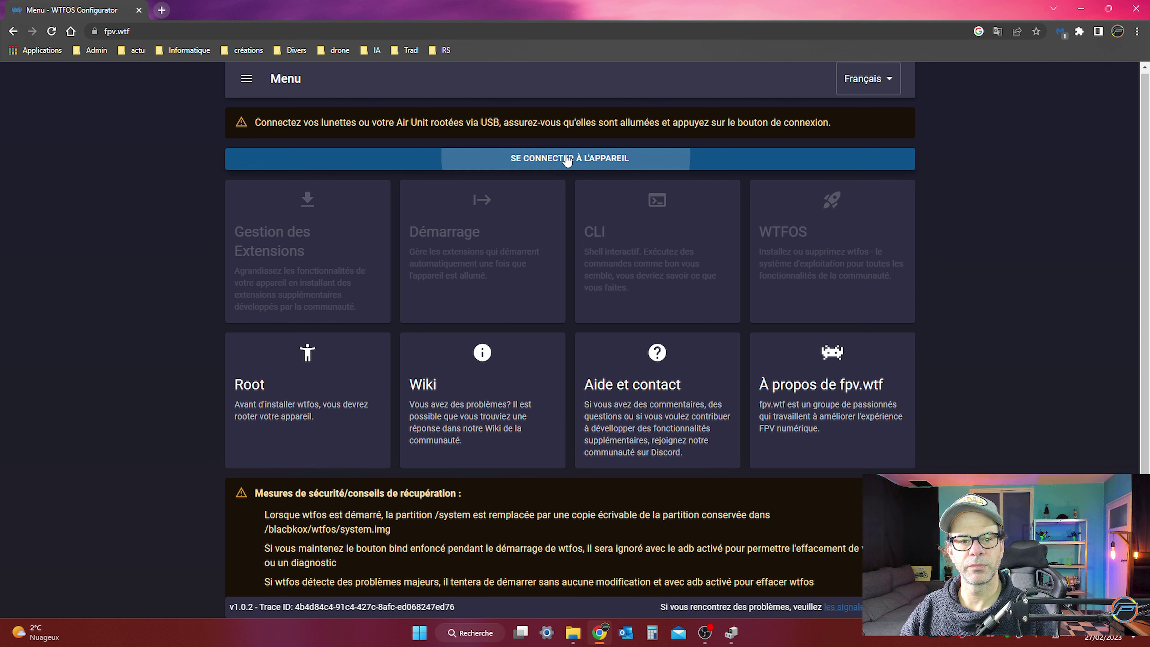
click(152, 79)
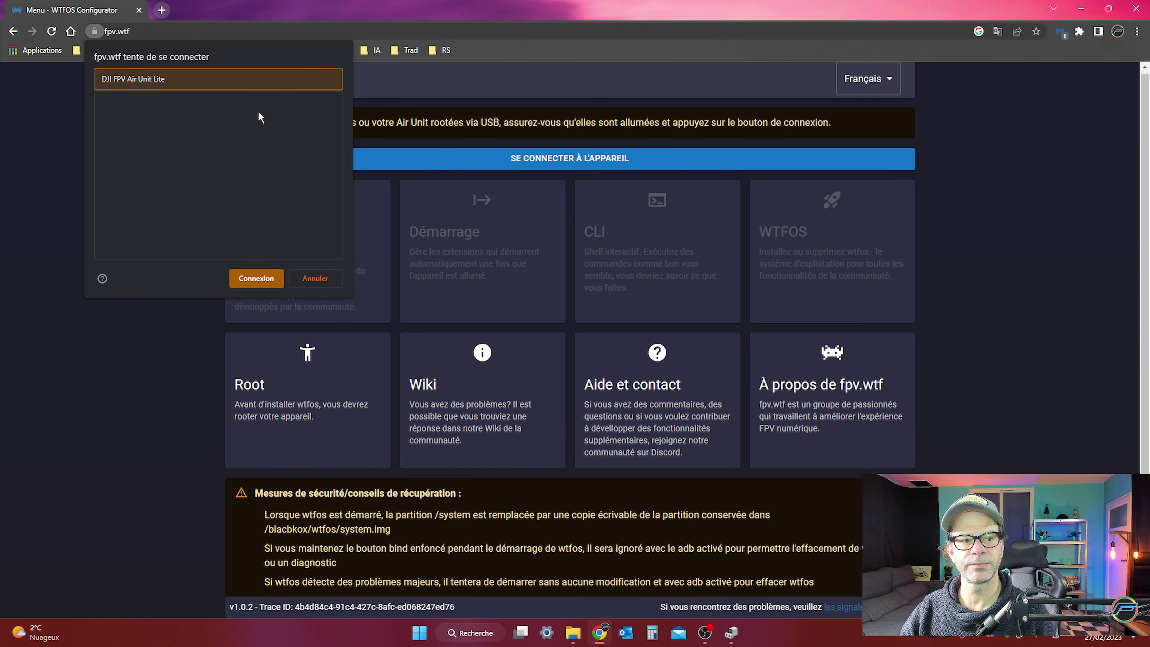
click(256, 277)
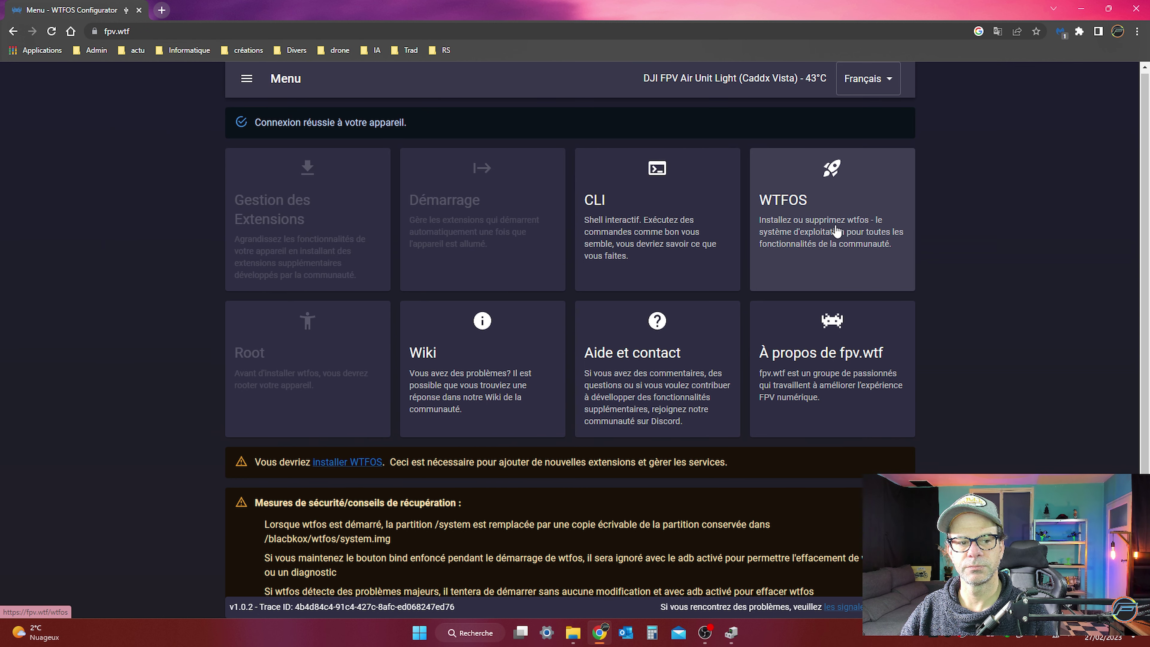
Install WTFOS on the connected air unit.
click(837, 231)
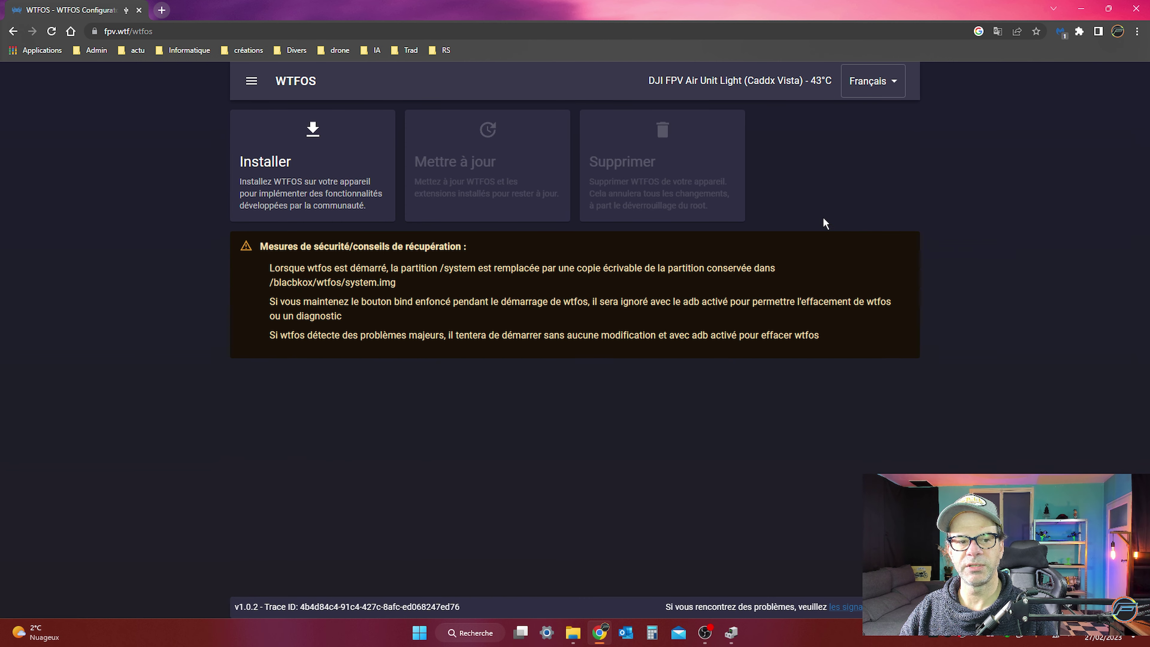
click(286, 175)
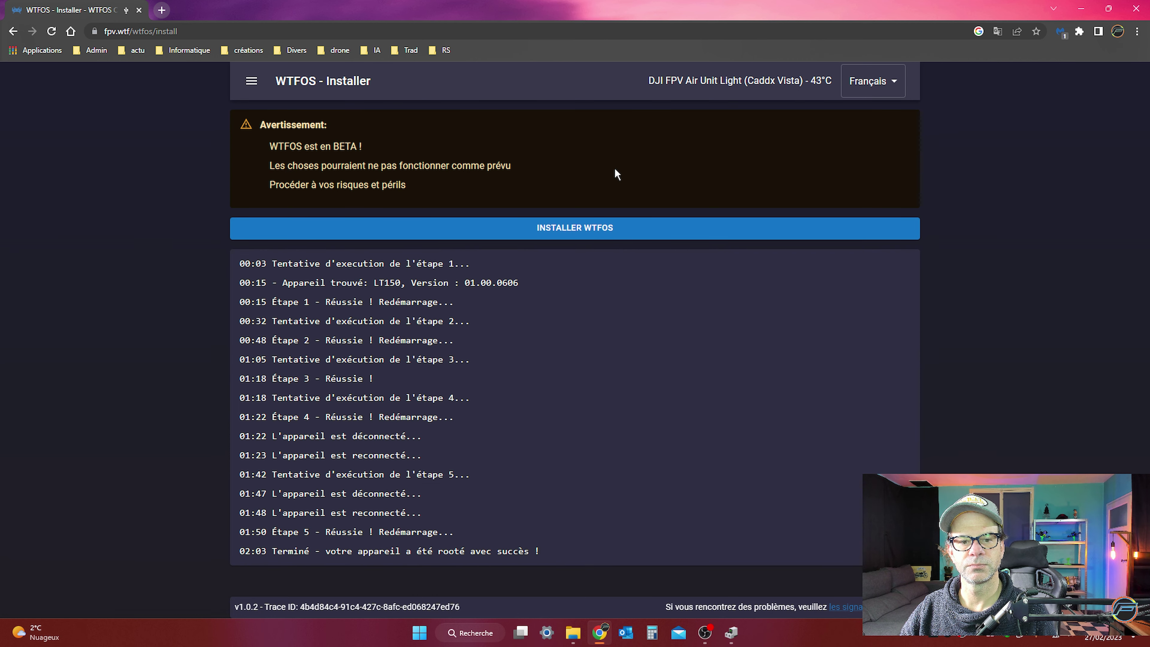
click(570, 229)
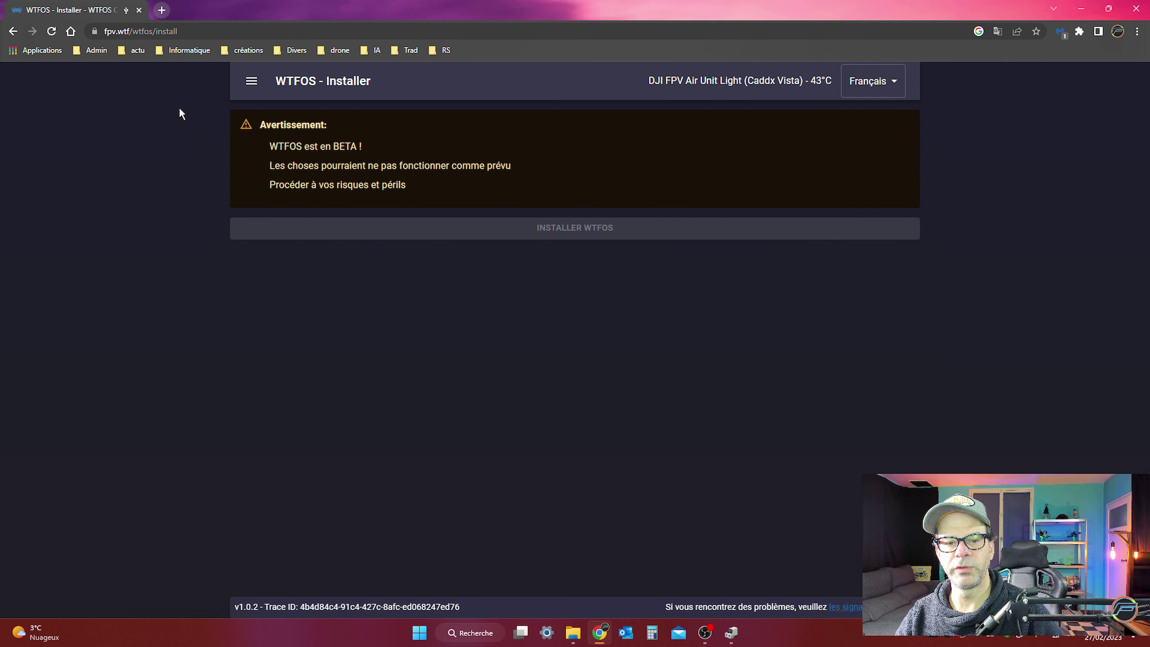
Install the fcc-unlock and msp-osd extensions on the air unit, and close the browser.
click(251, 81)
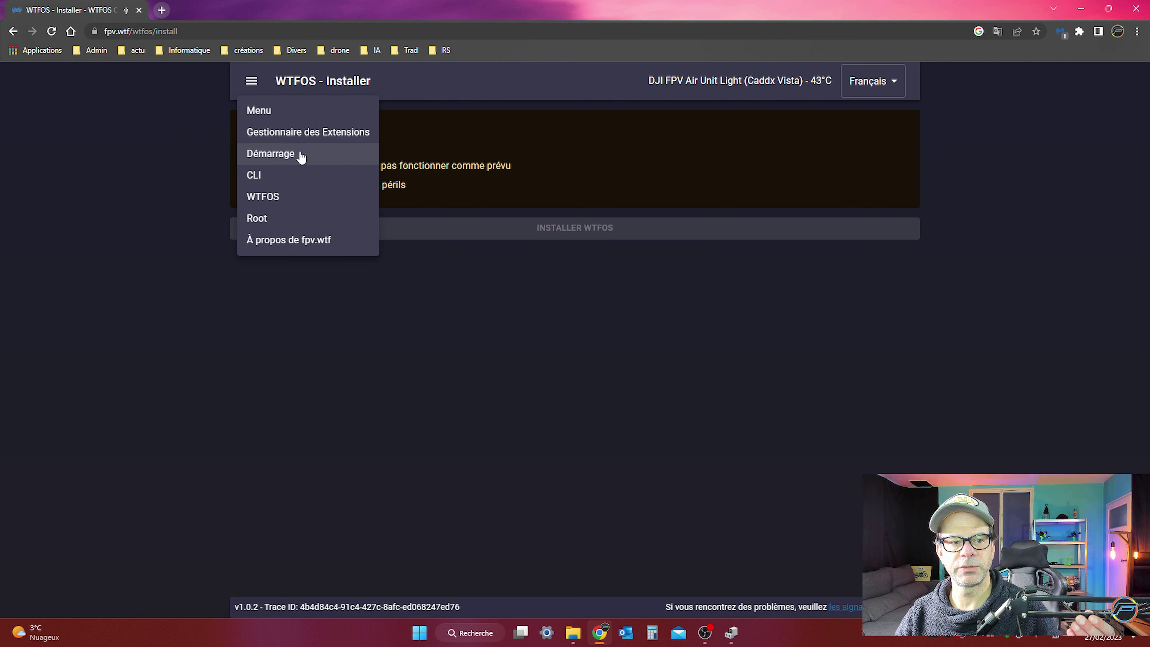
click(290, 136)
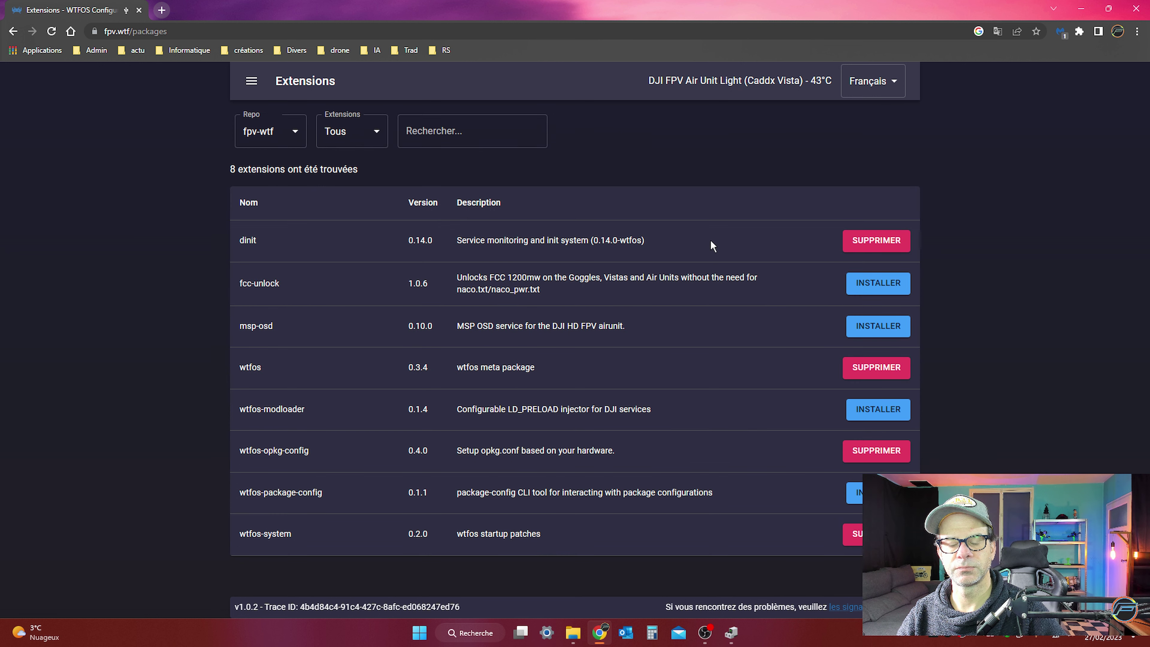
click(886, 284)
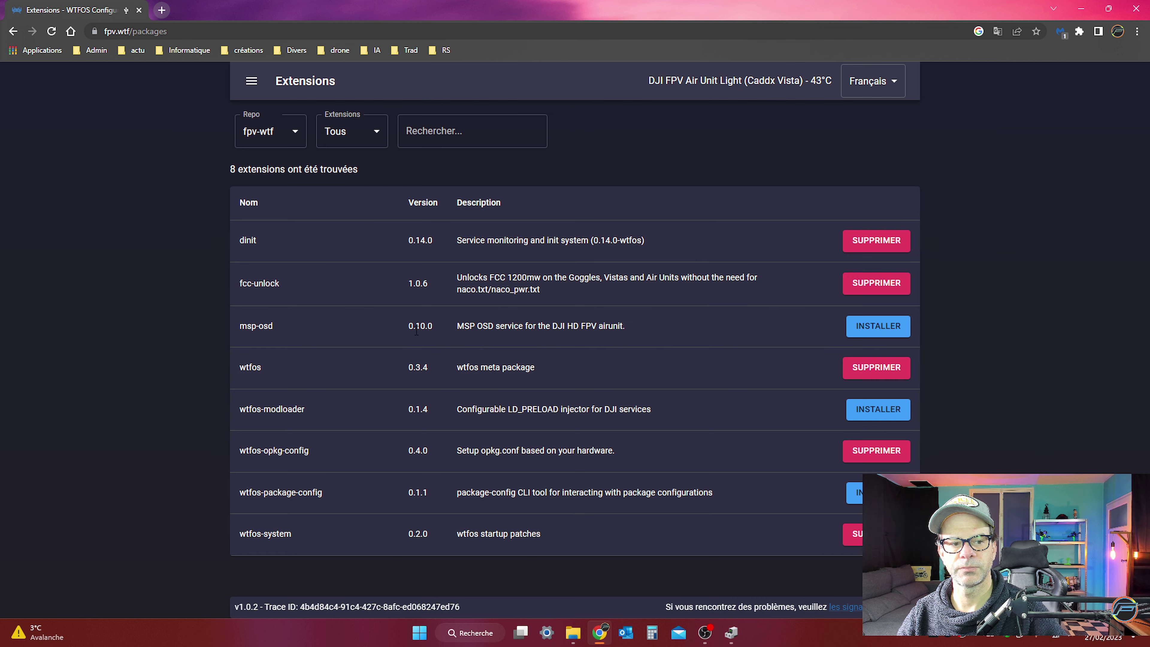
click(862, 328)
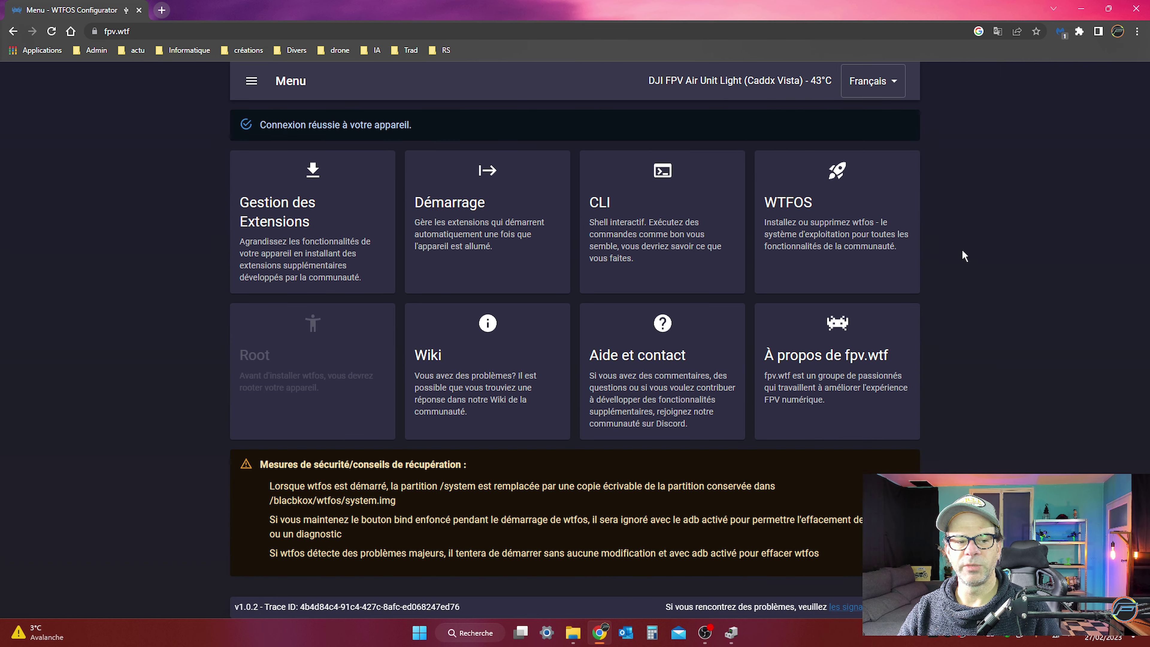
click(1136, 9)
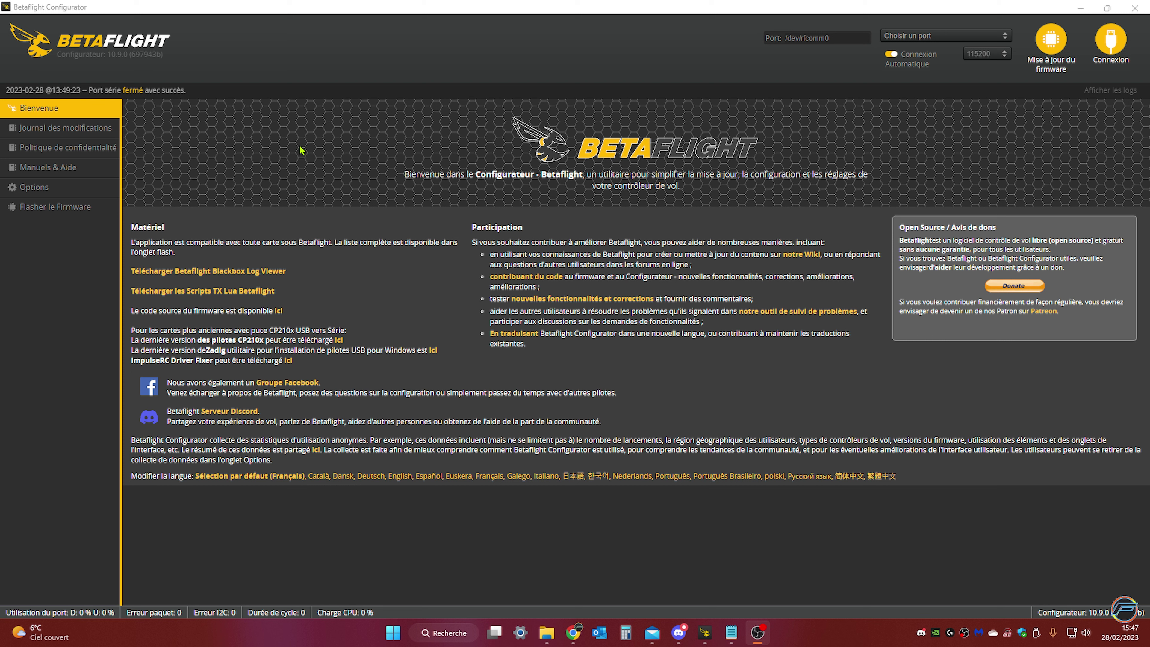
In Betaflight Configurator, enable the advanced CLI with autocompletion, set the dark theme to On, and return to the welcome page.
click(48, 192)
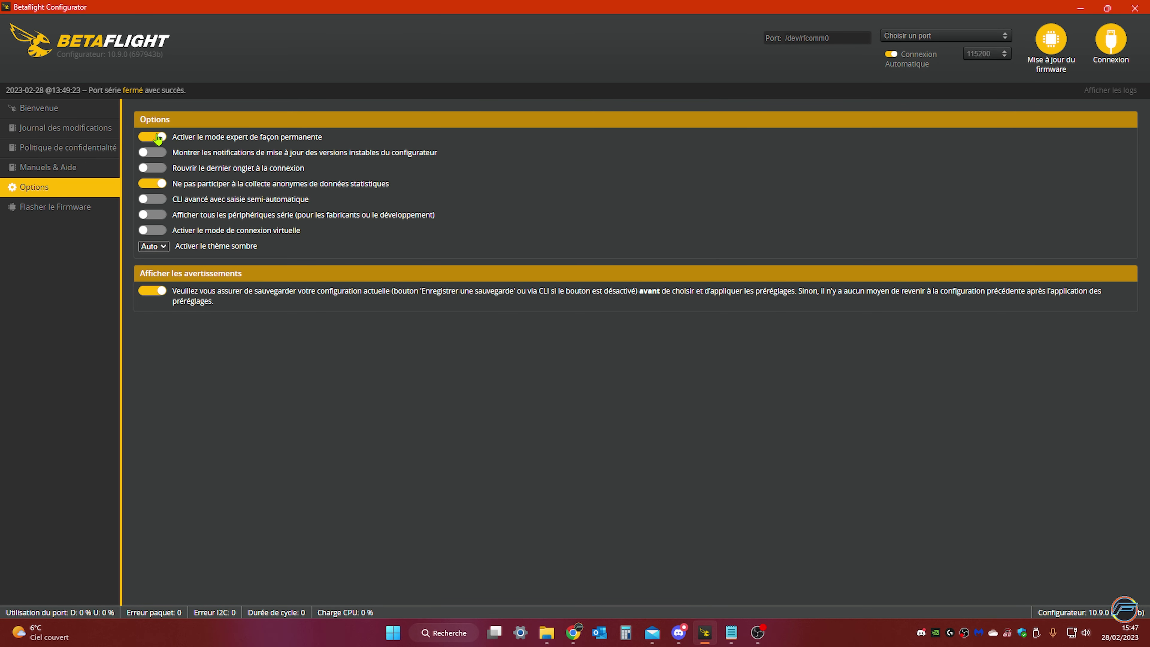
click(158, 204)
click(162, 249)
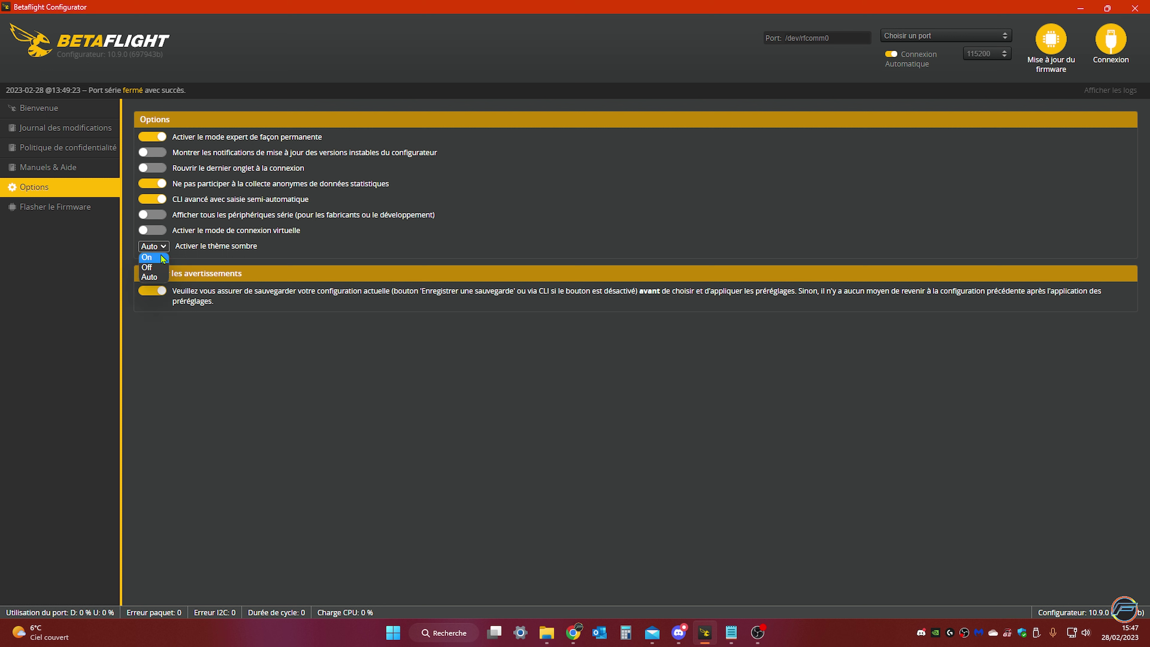
click(162, 258)
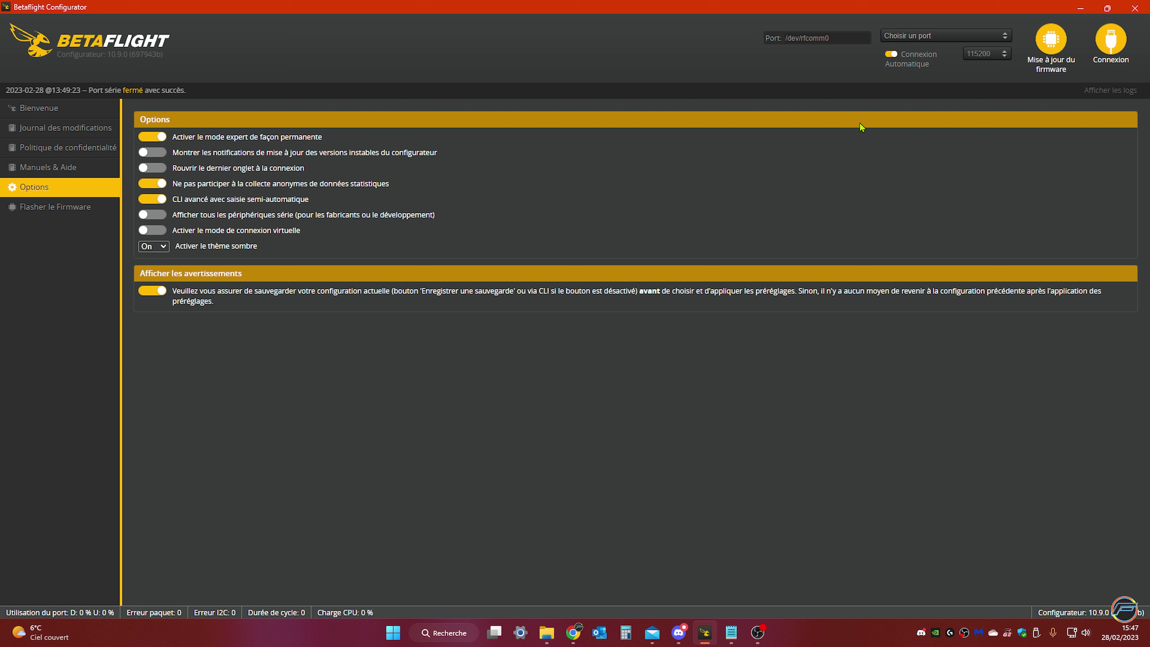
click(70, 113)
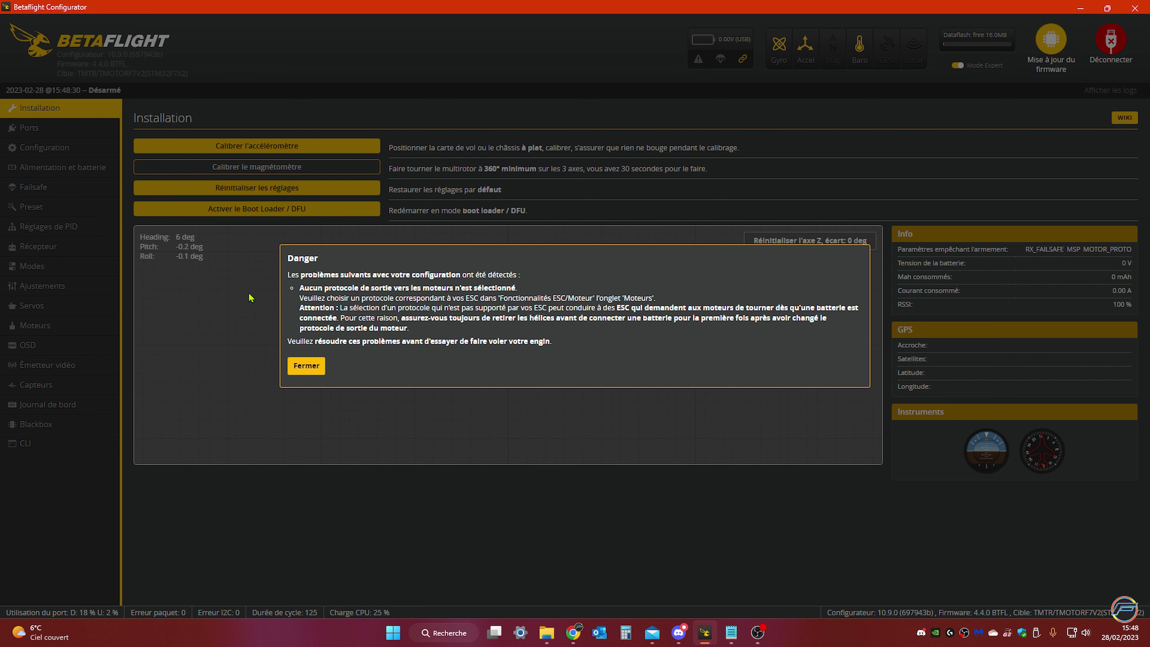
Dismiss the motor protocol warning and try to save a configuration backup from the presets page.
click(307, 366)
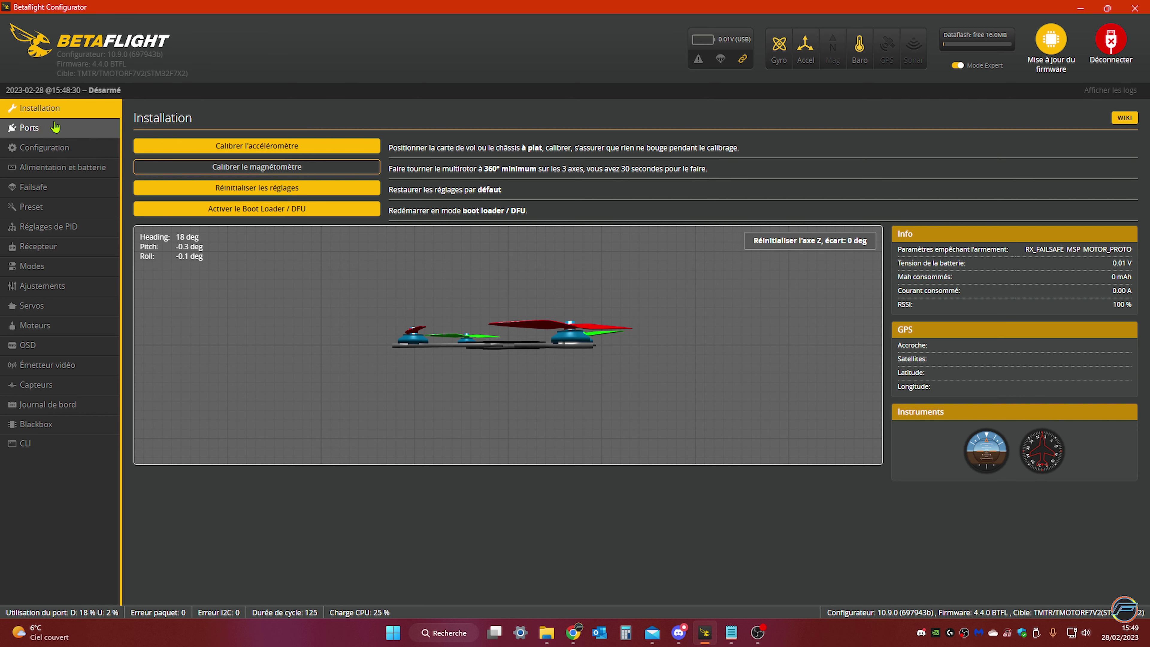
click(63, 206)
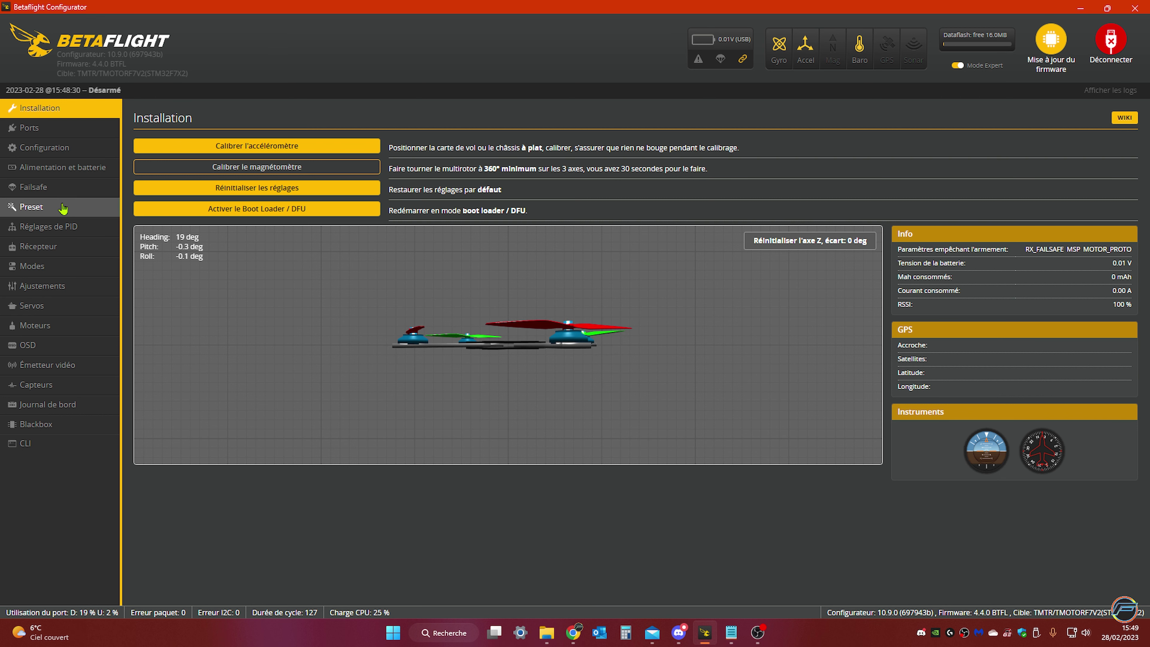
click(64, 207)
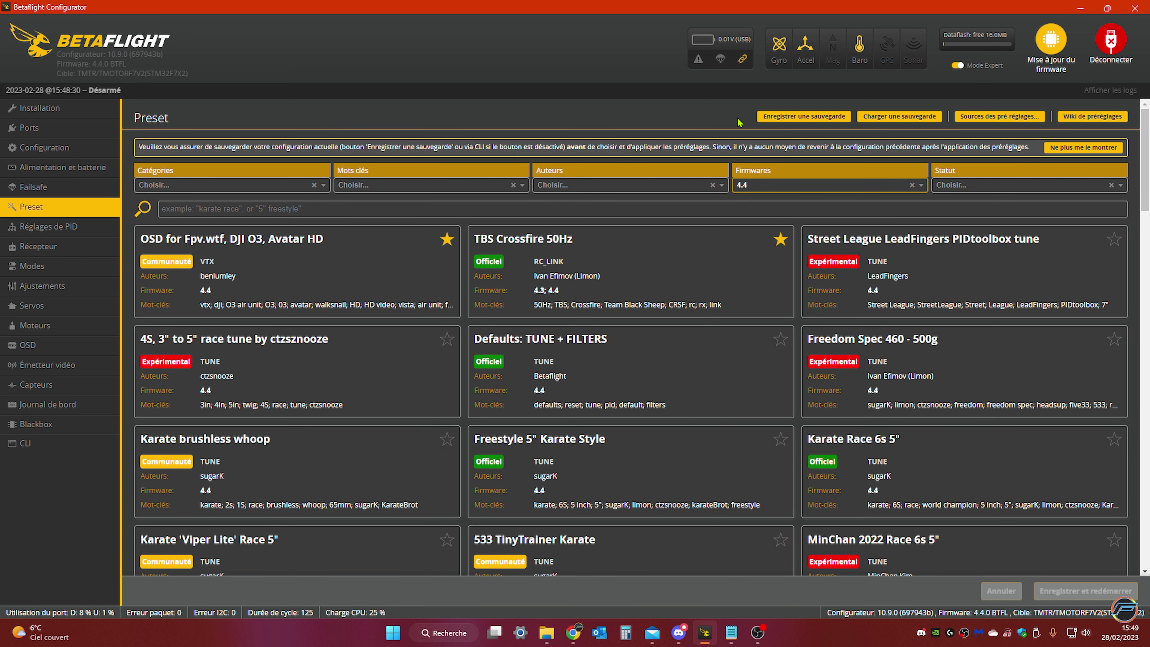
click(800, 119)
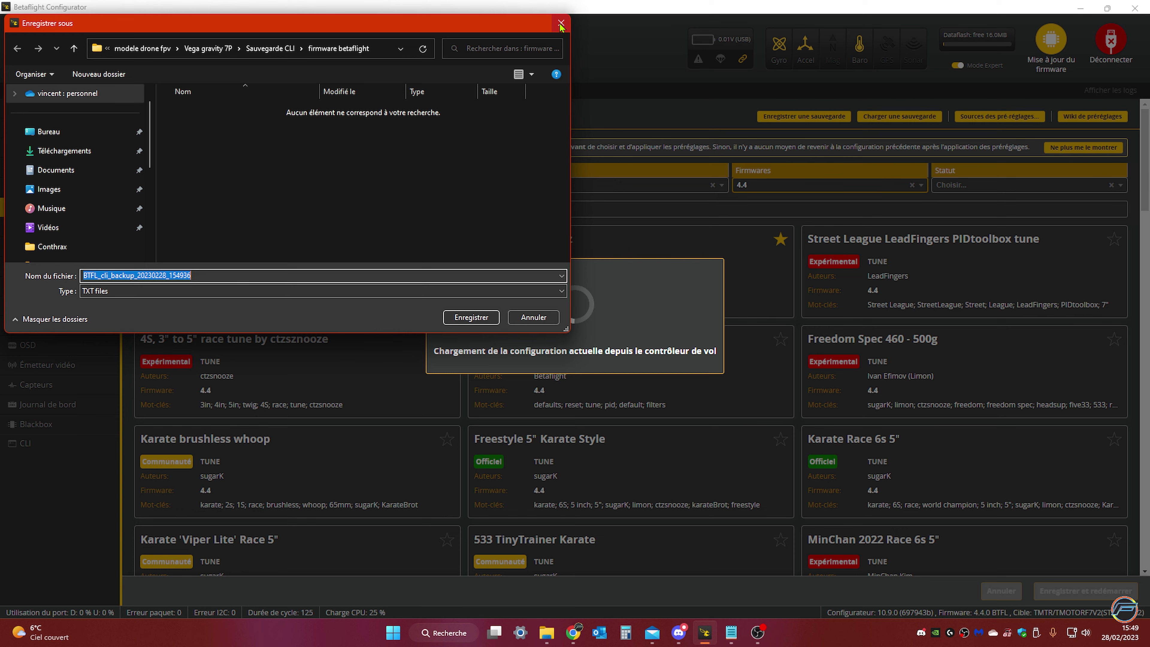
click(533, 317)
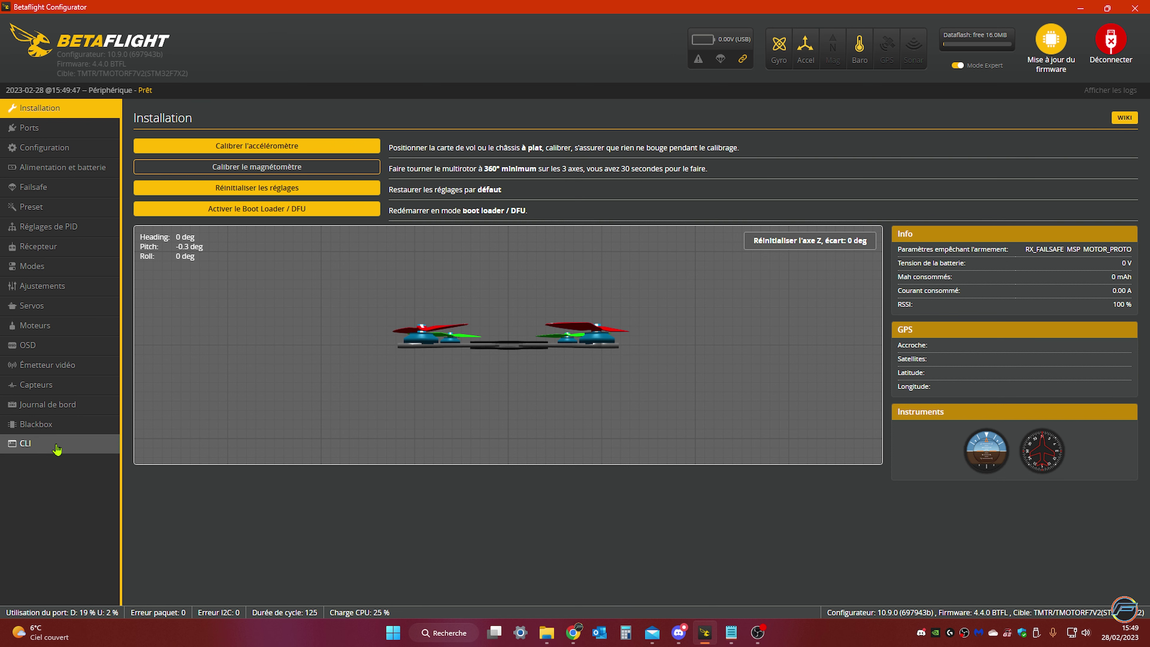
Run diff all in the CLI and bring up the save dialog for its output, leaving it without saving.
click(58, 448)
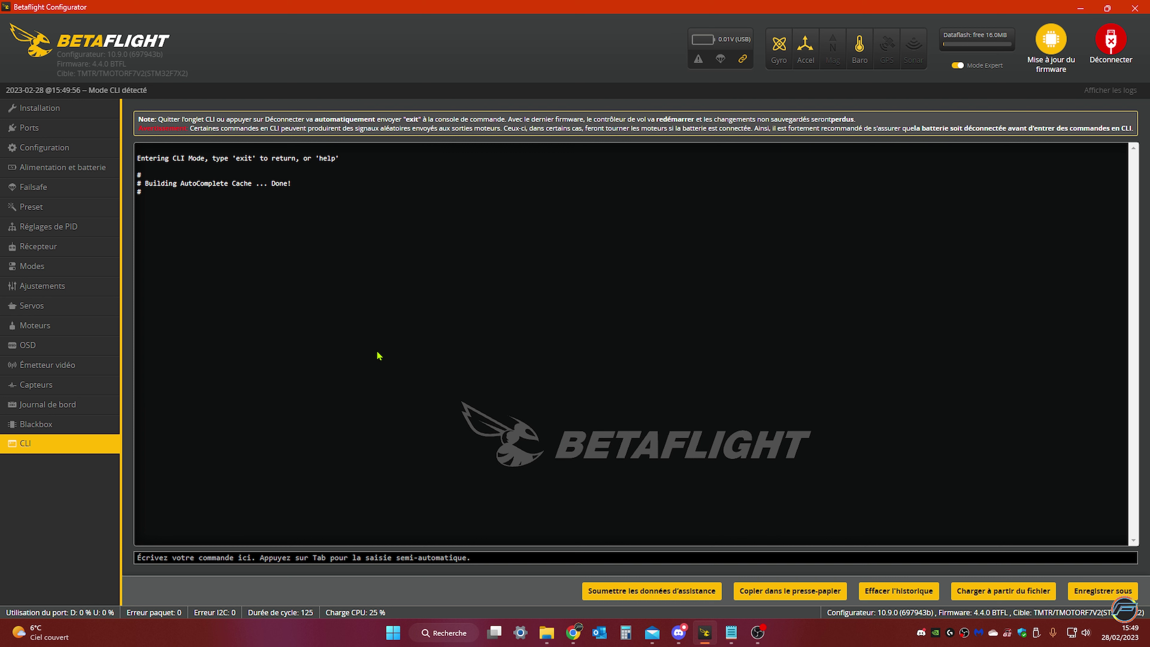
text(diff)
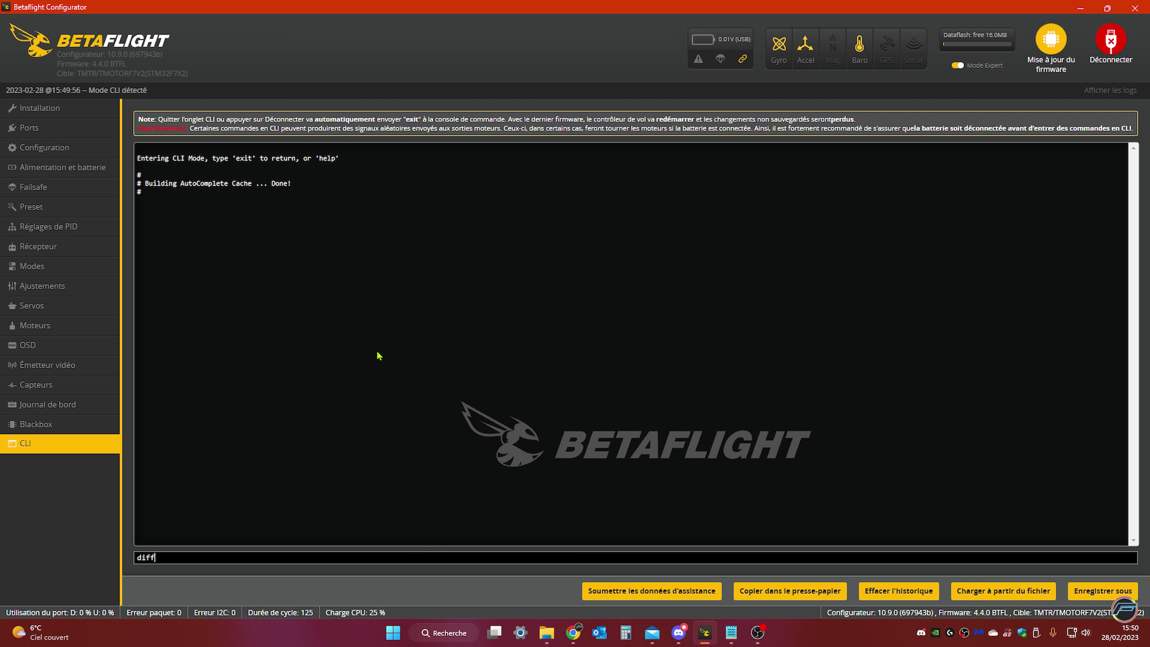
text( all)
key(Return)
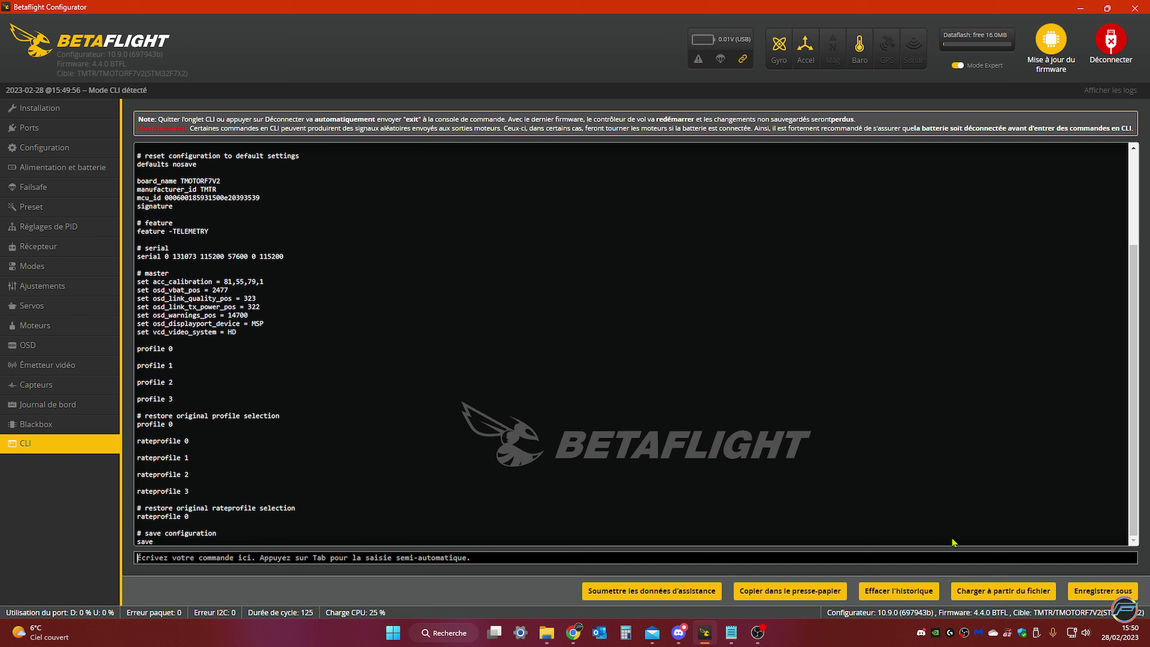
click(1097, 591)
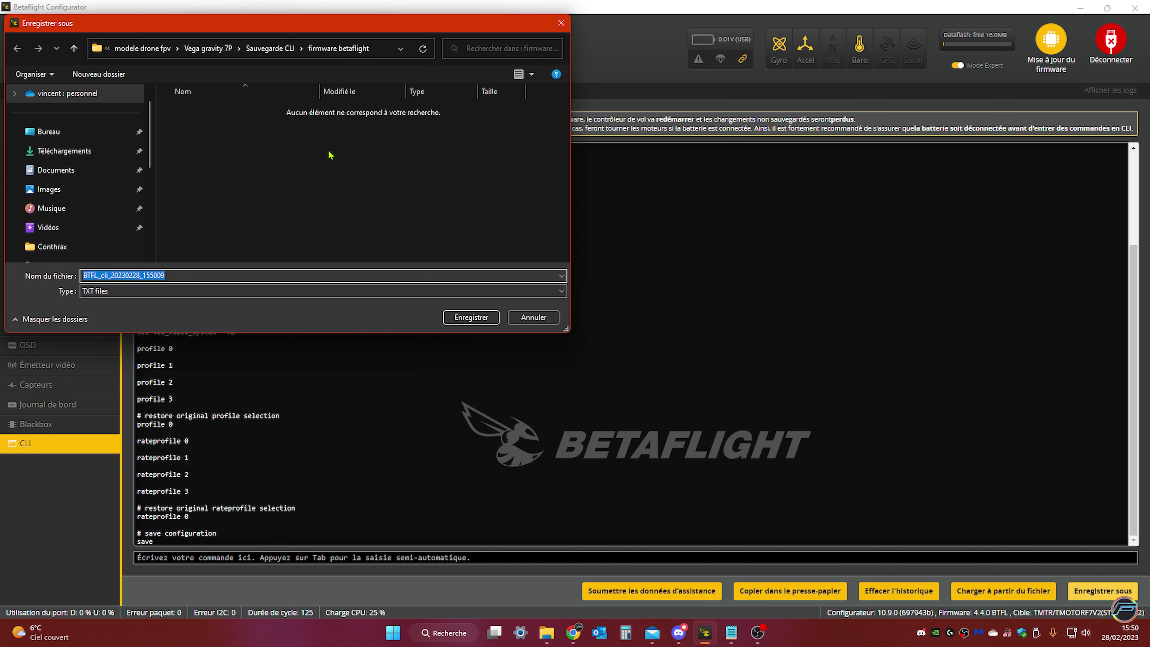
key(Escape)
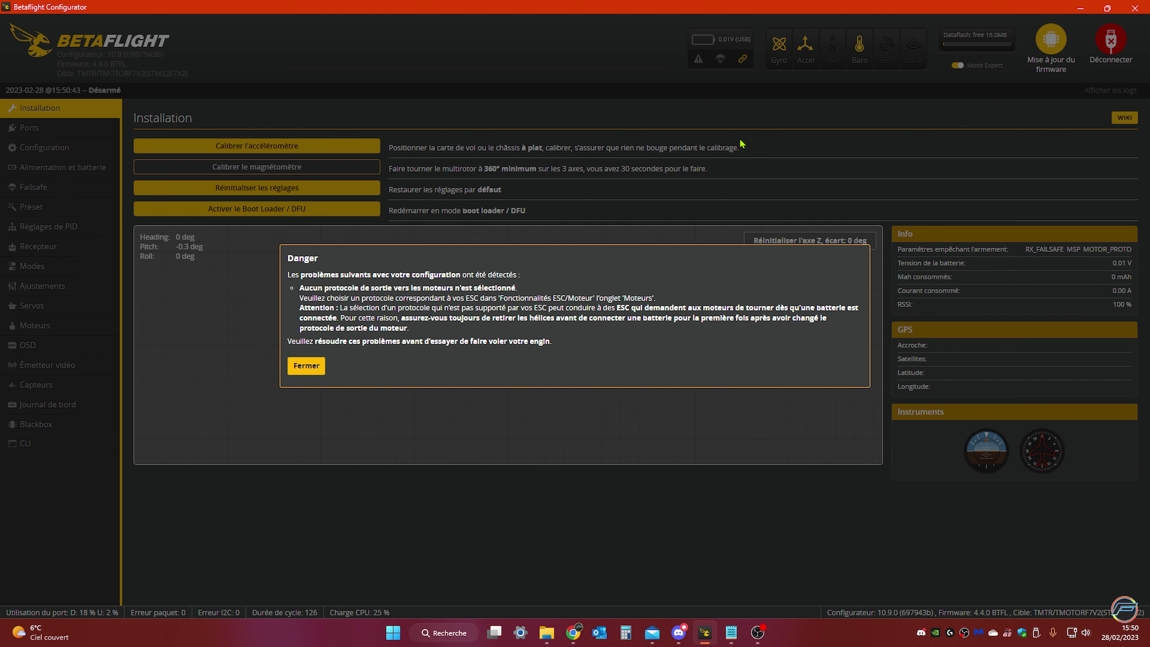
Dismiss the motor protocol warning and open the firmware flashing page for the TMOTORF7V2 board.
click(292, 366)
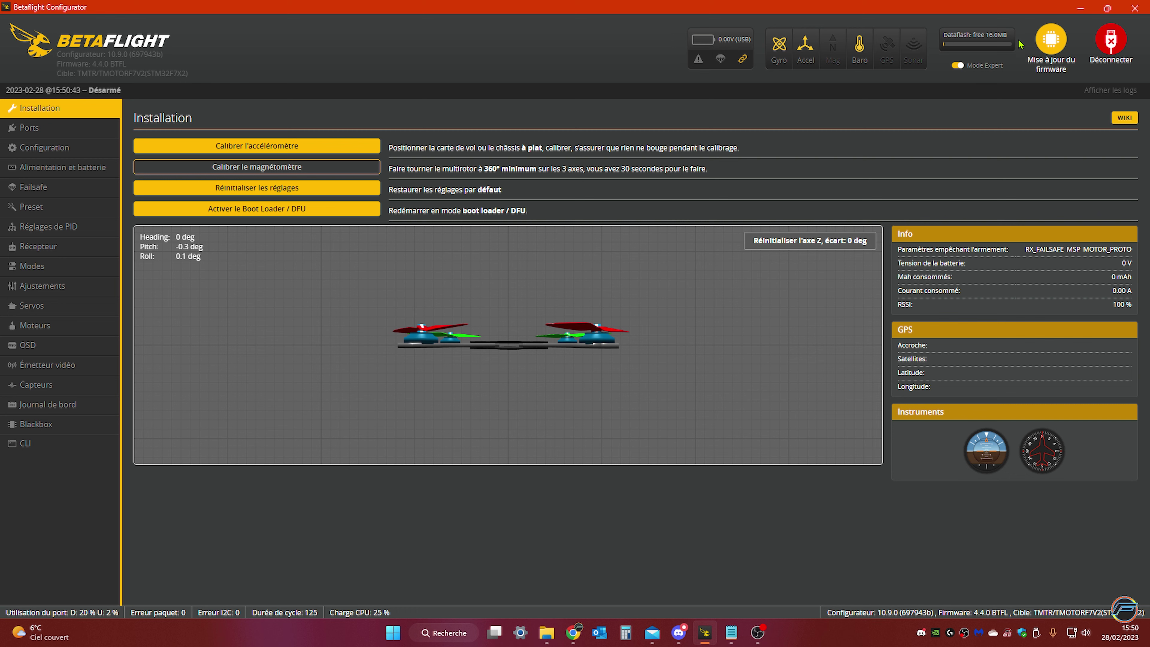
click(1049, 42)
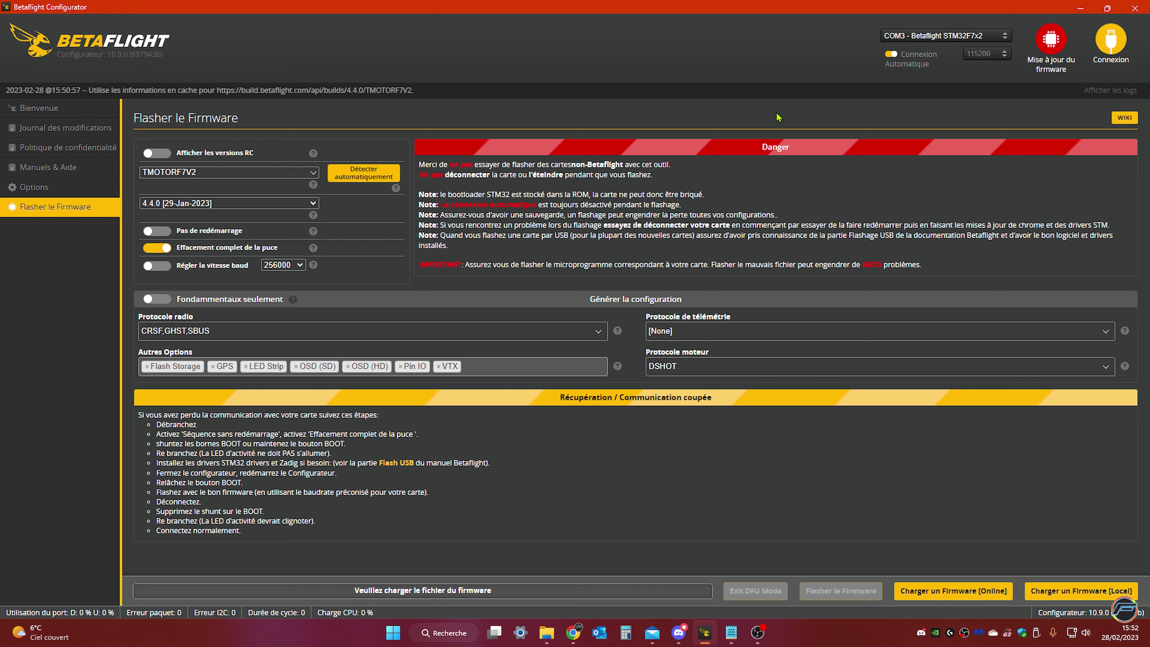
Connect to the flight controller, dismiss the motor protocol warning, and reboot it into DFU mode by running bl in the CLI.
click(1110, 41)
click(306, 366)
click(32, 443)
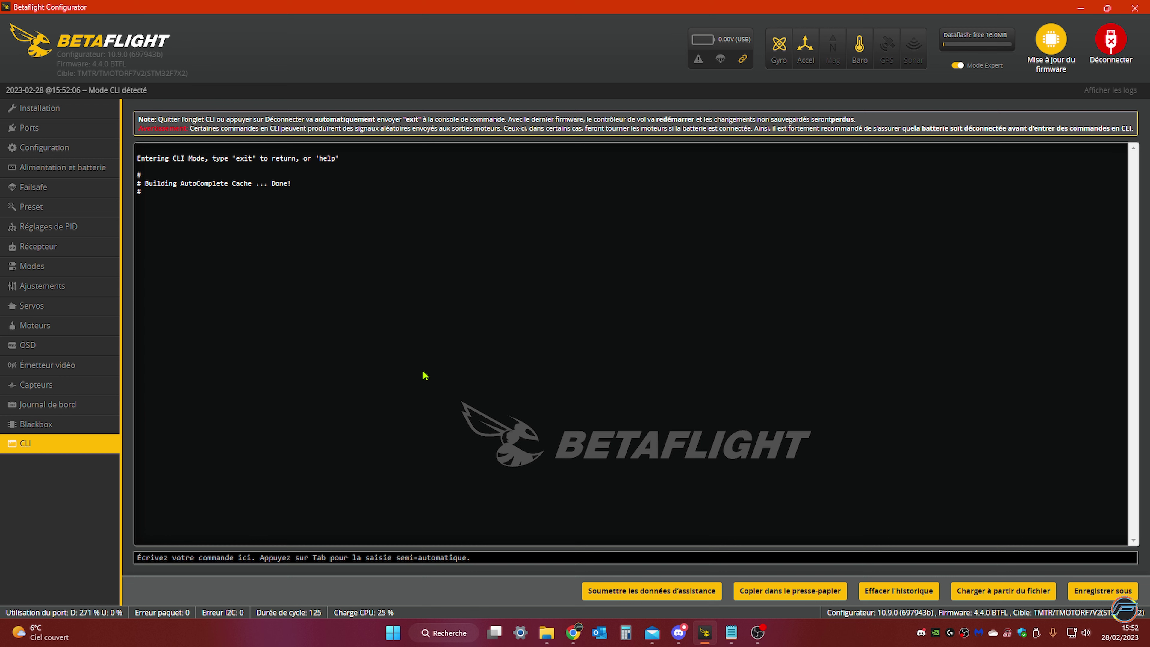
text(bl)
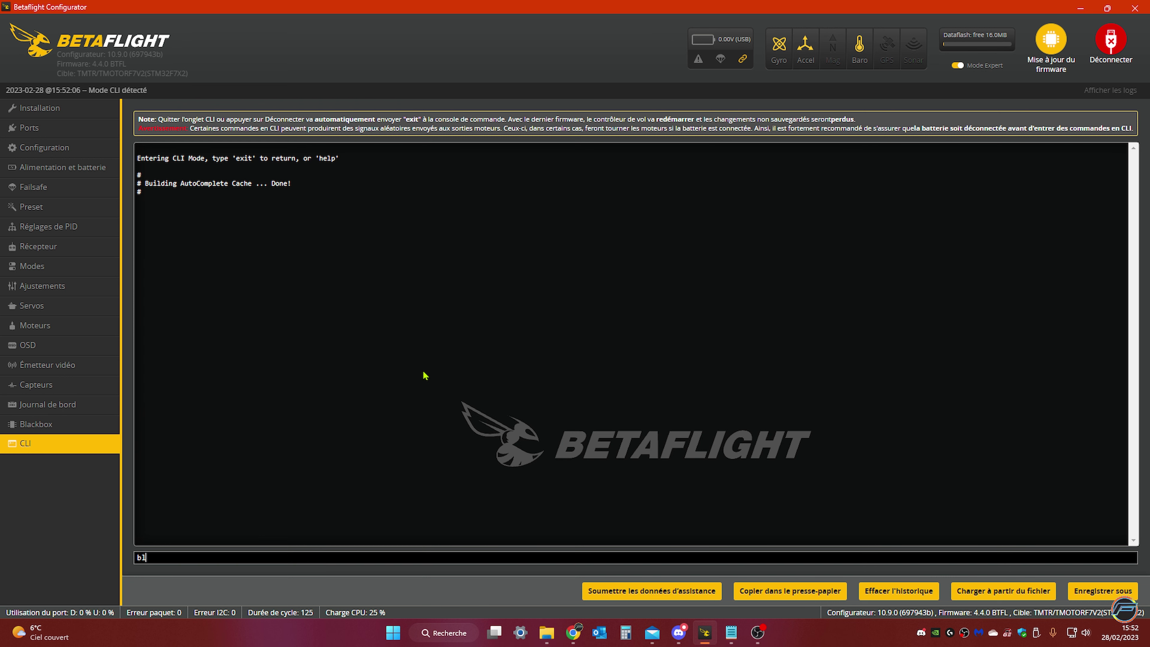
key(Return)
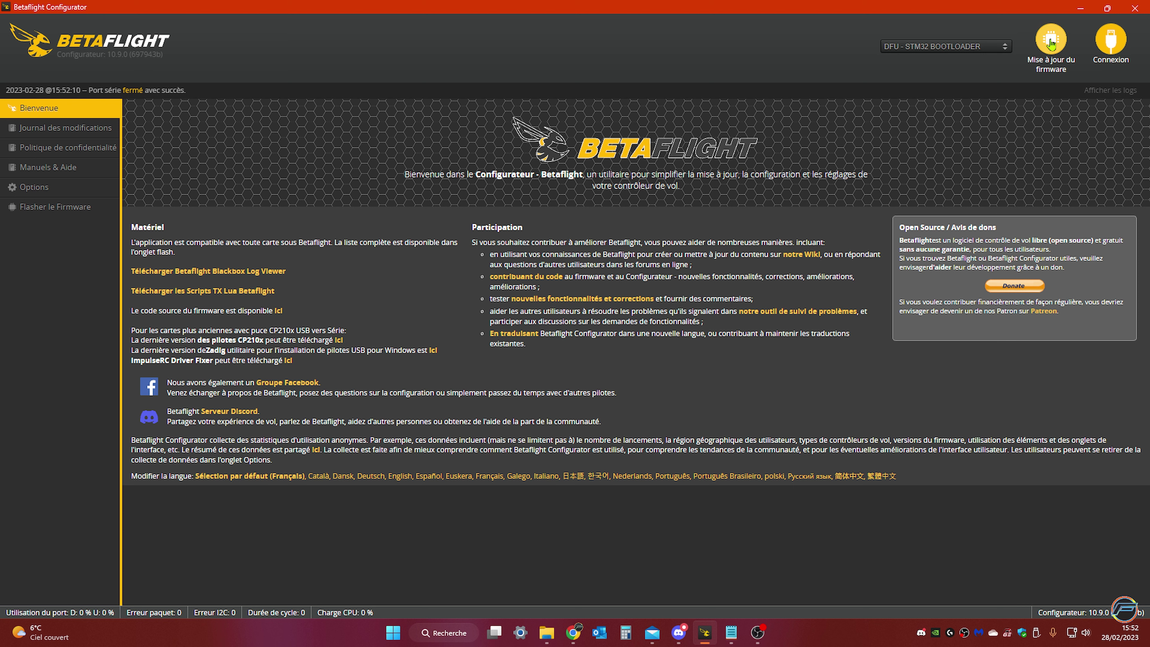
Reopen the firmware flashing page and take the board out of DFU mode.
click(1051, 44)
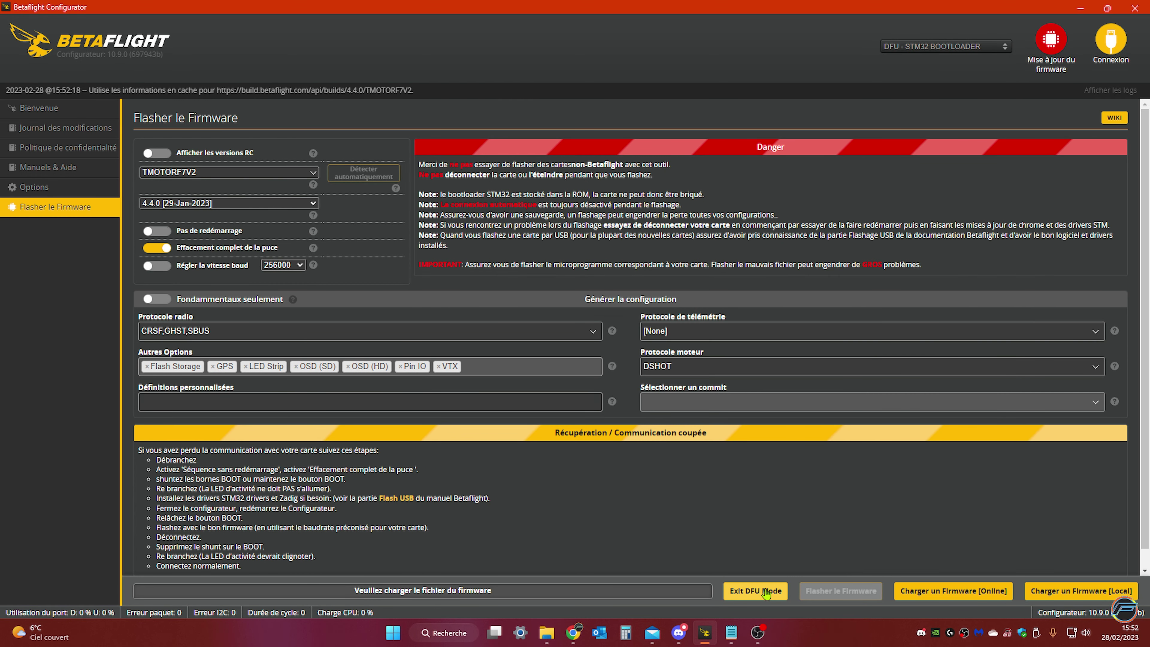
click(765, 591)
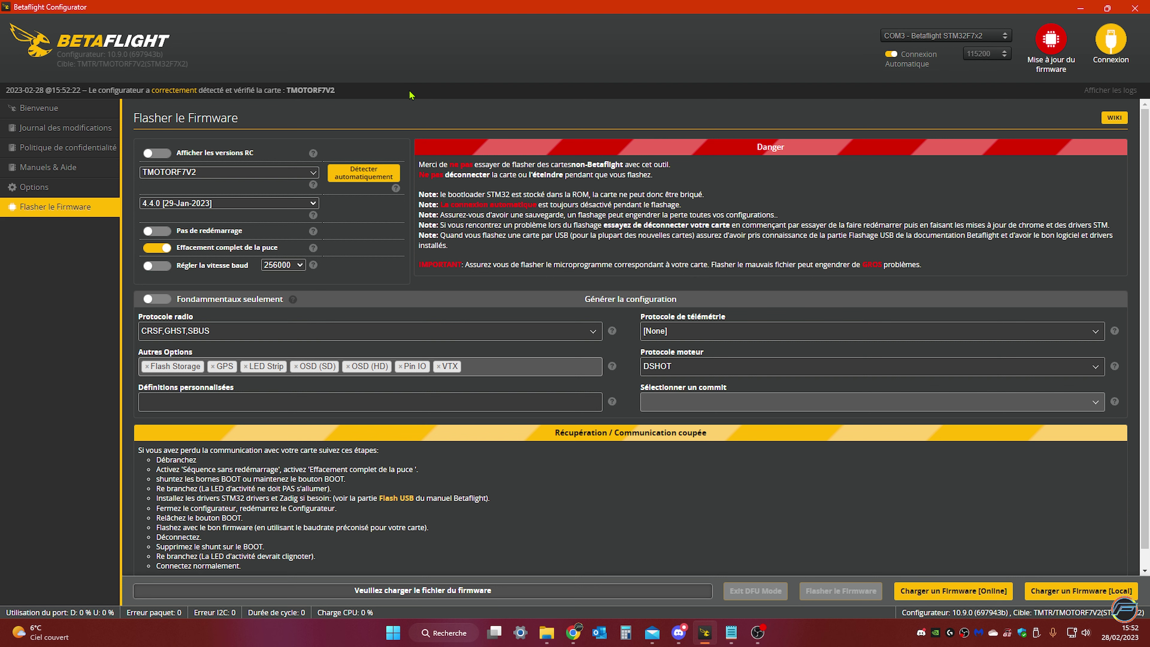
Auto-detect the connected board on the firmware flashing page and keep firmware version 4.4.0 [29-Jan-2023].
click(48, 111)
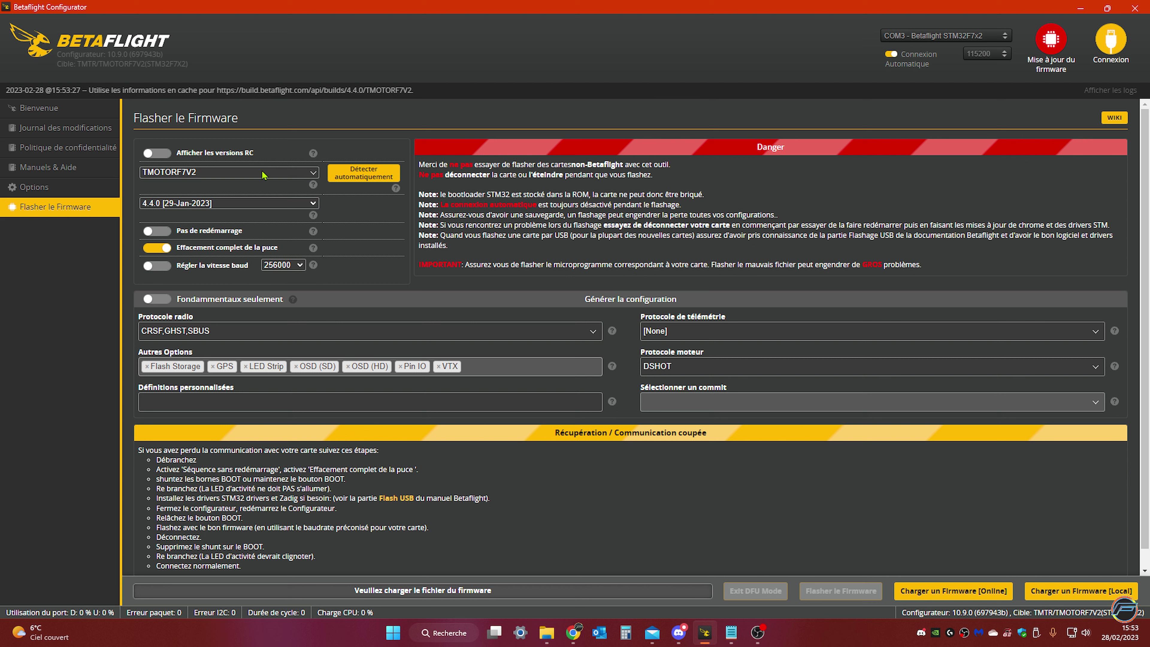
click(361, 175)
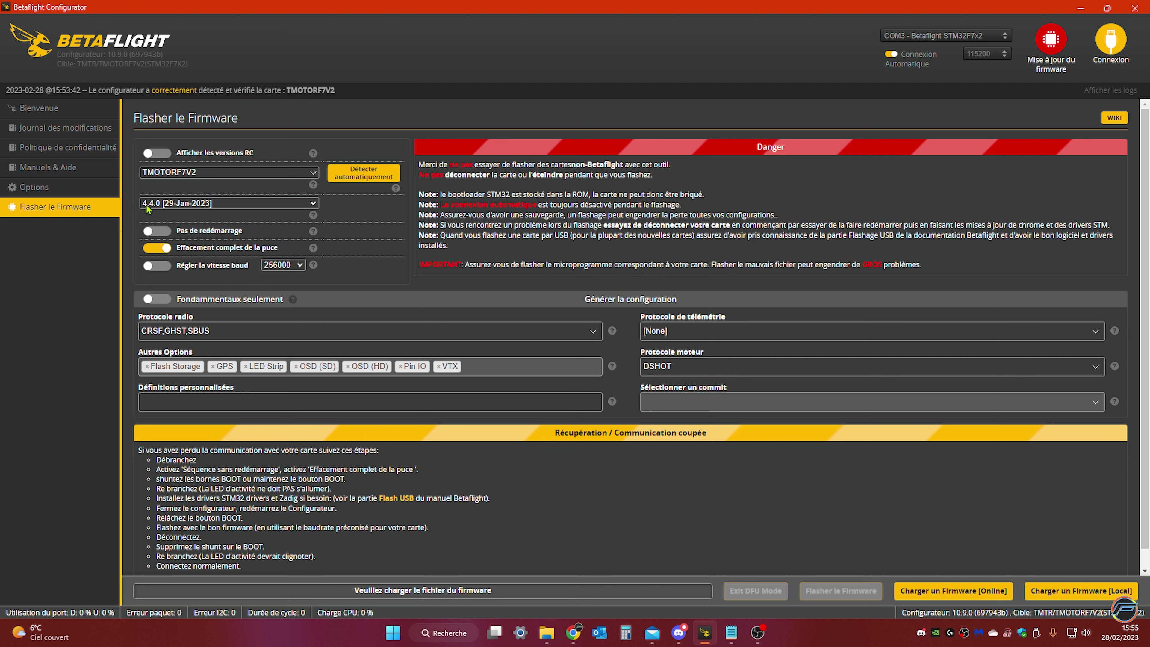
click(312, 205)
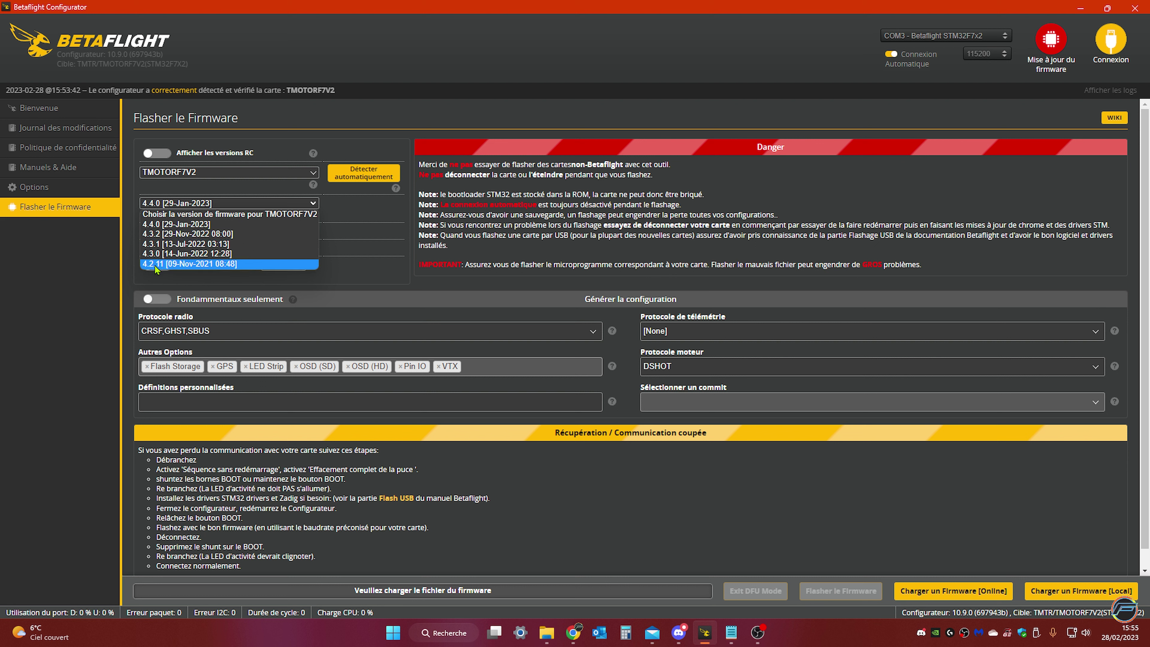
click(245, 205)
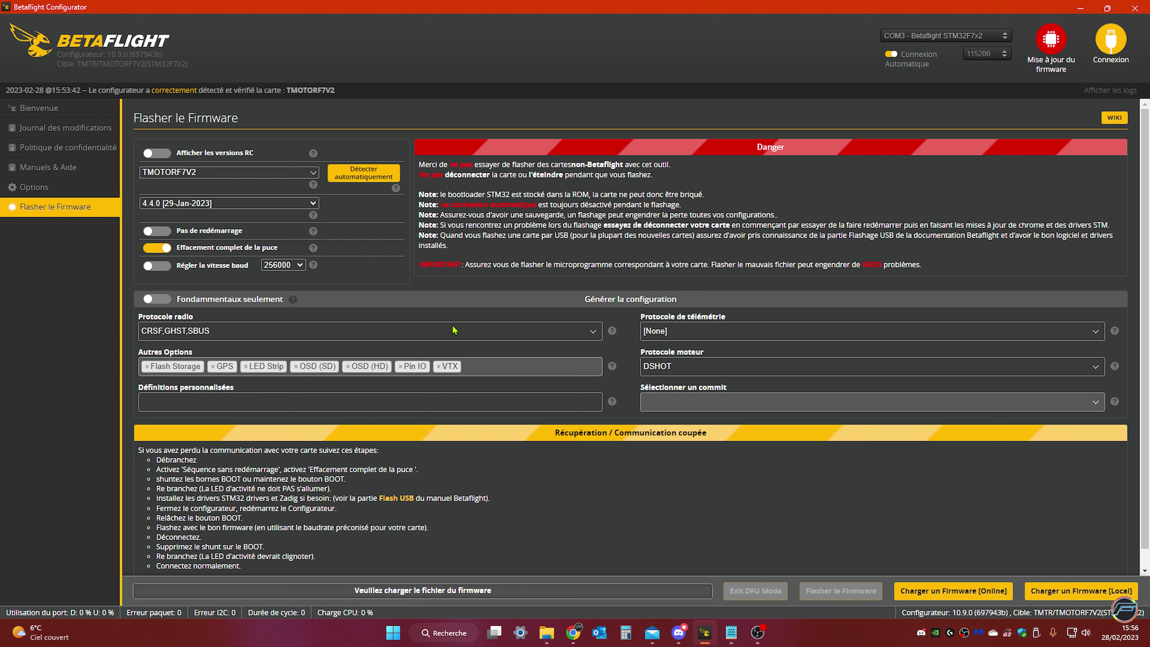
Set the build's radio protocol to CRSF, keeping [None] for telemetry and DSHOT for the motor protocol.
click(528, 330)
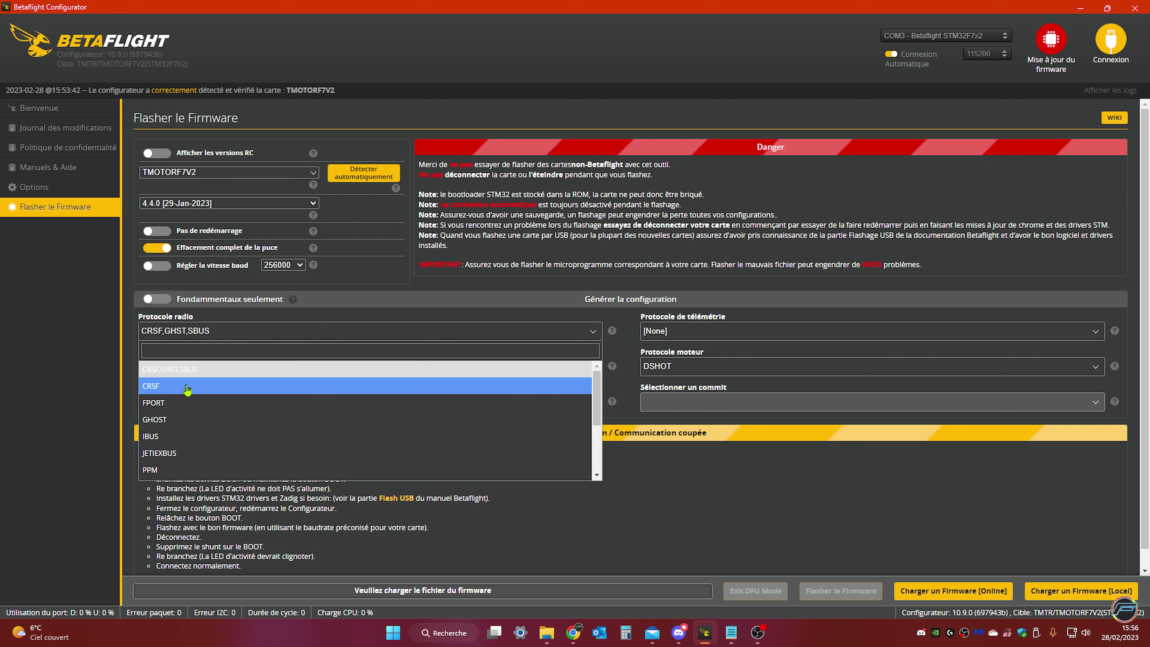
click(167, 390)
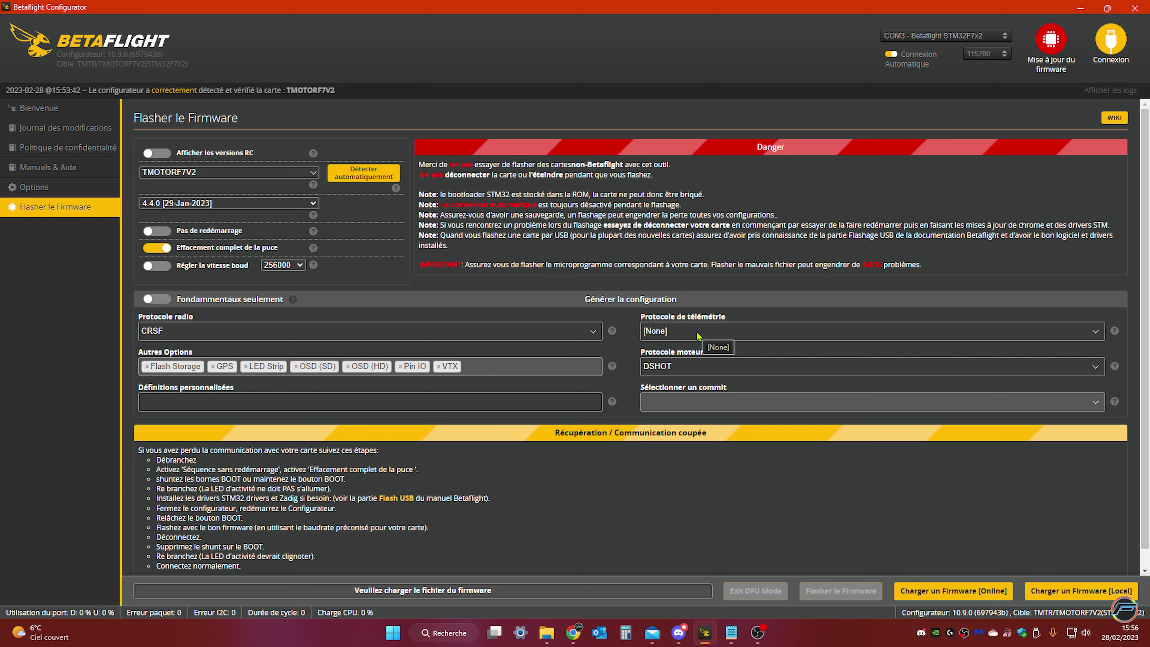
click(724, 333)
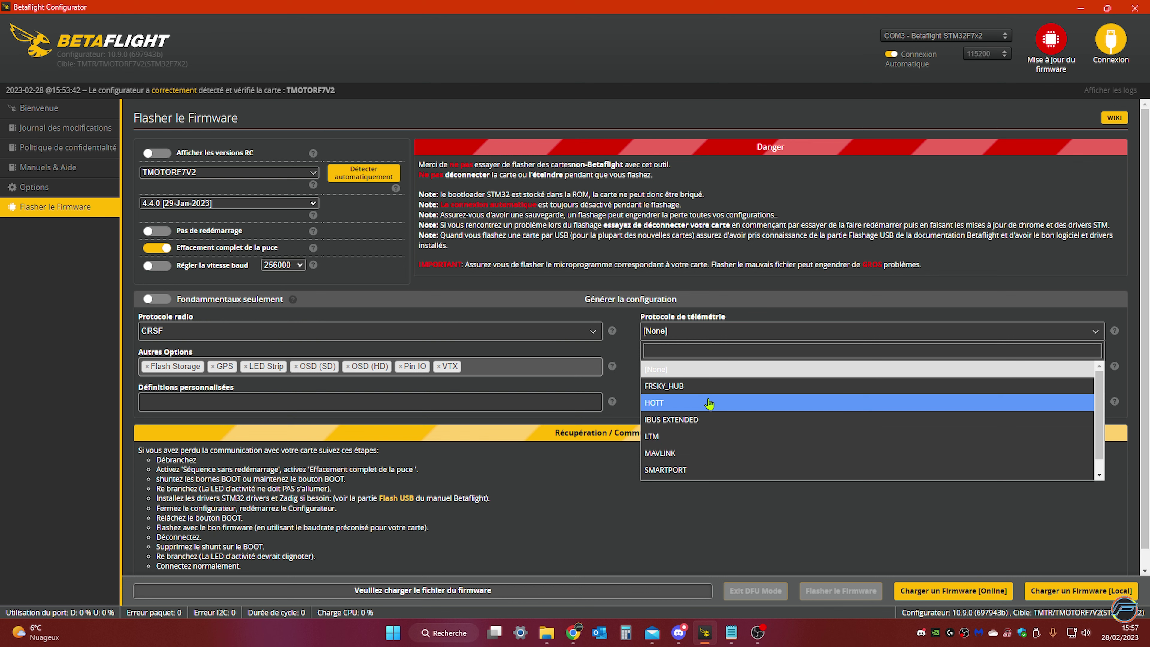
click(677, 367)
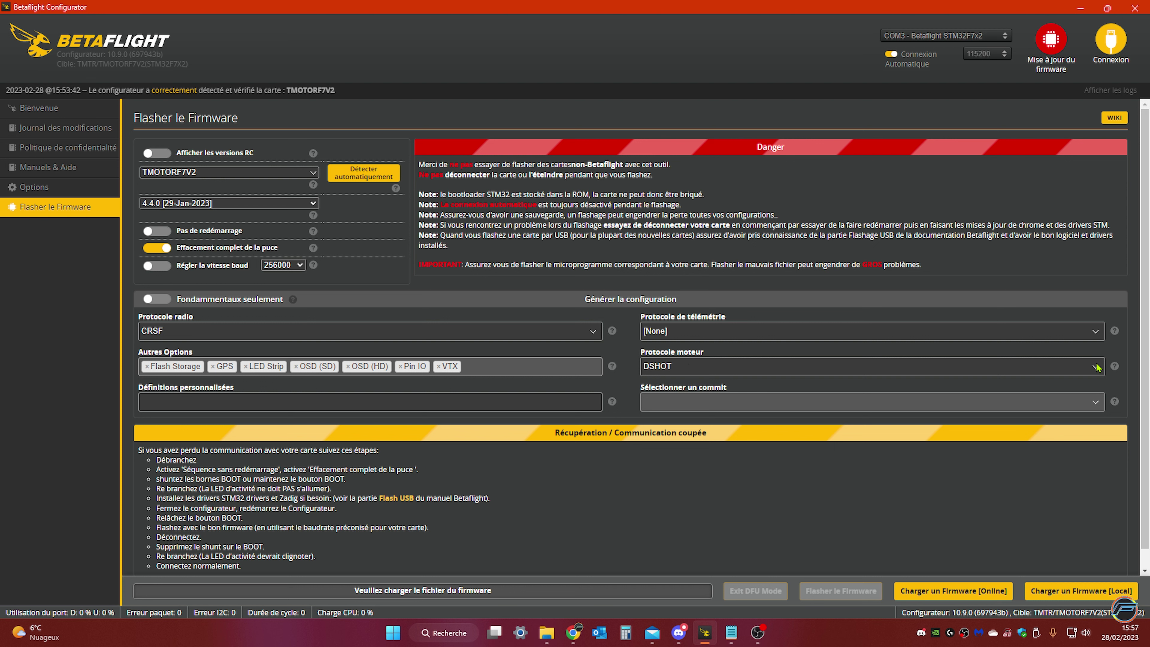
click(692, 368)
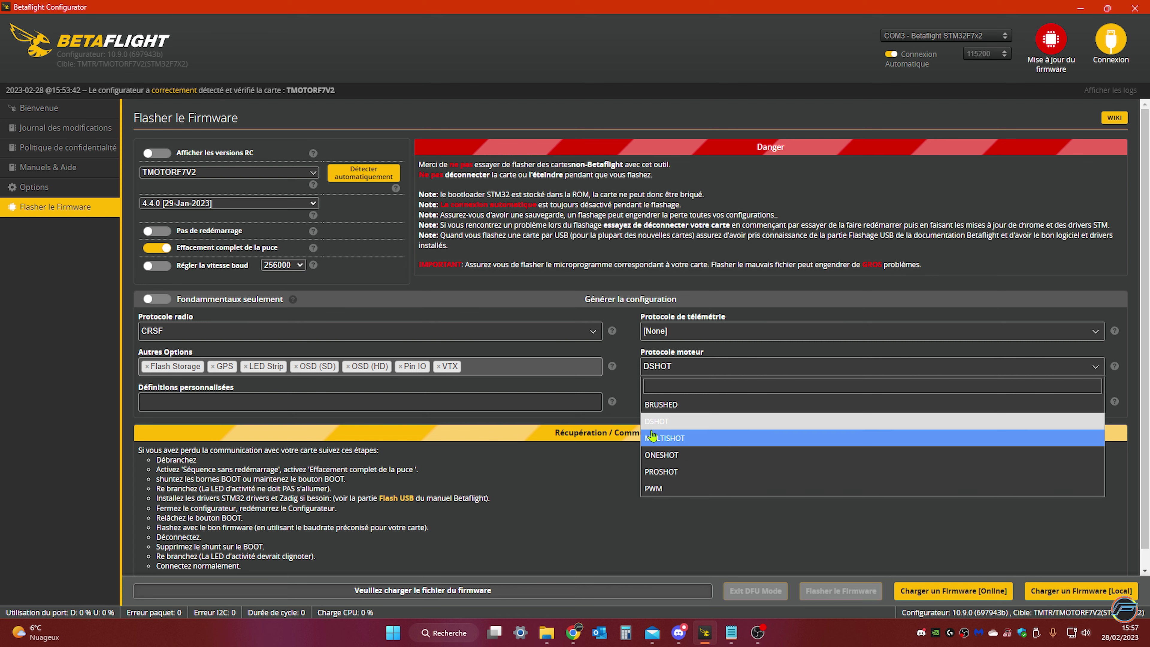
click(635, 400)
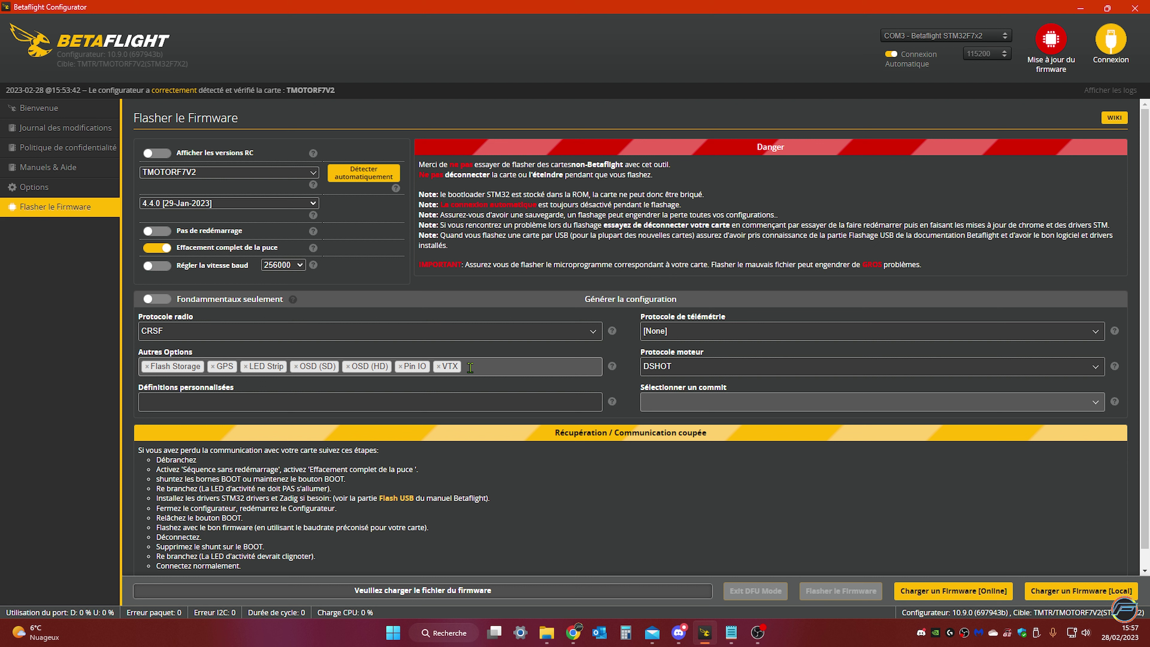
Remove Pin IO and VTX from the other build options and look through the available options without adding any.
click(401, 367)
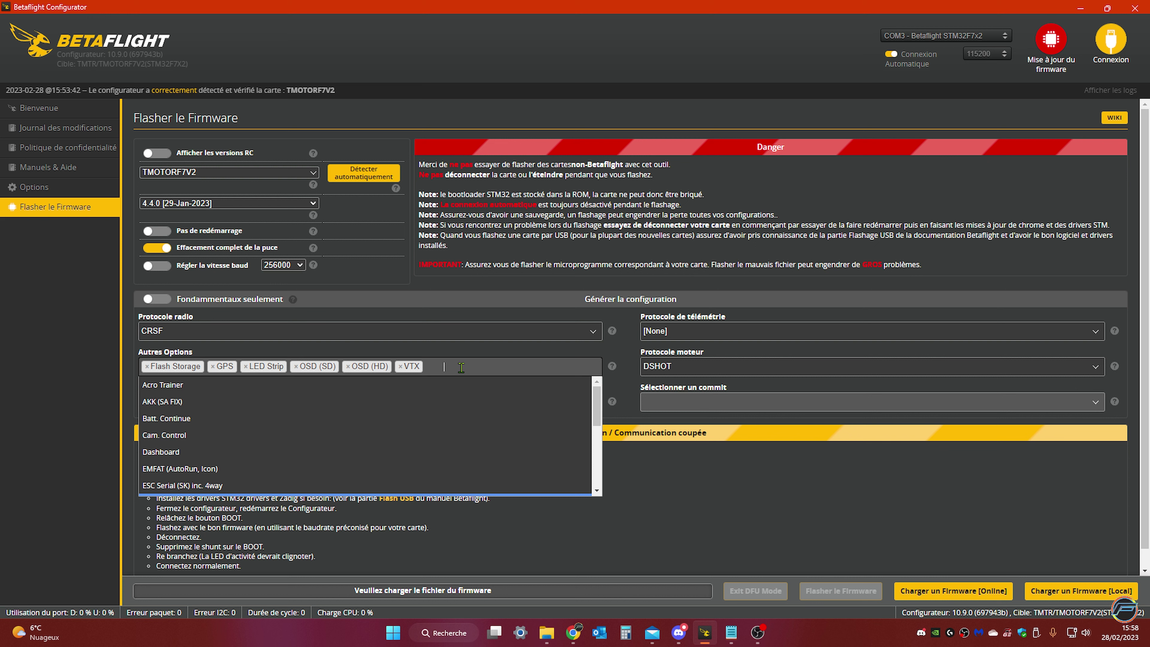
click(400, 366)
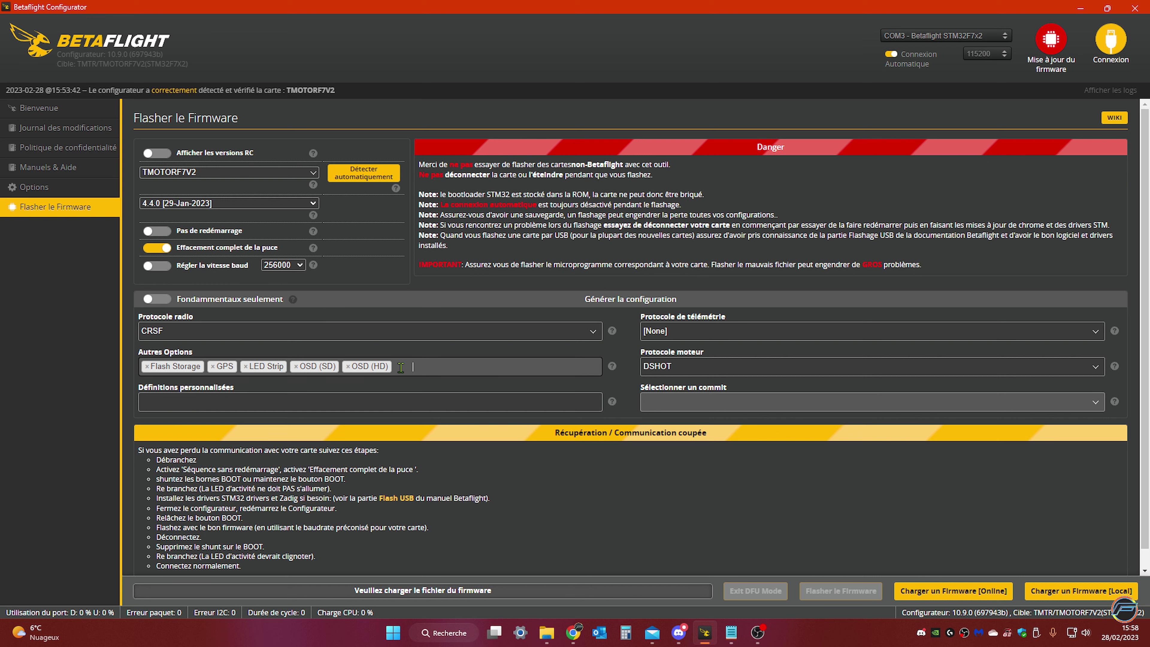
click(489, 369)
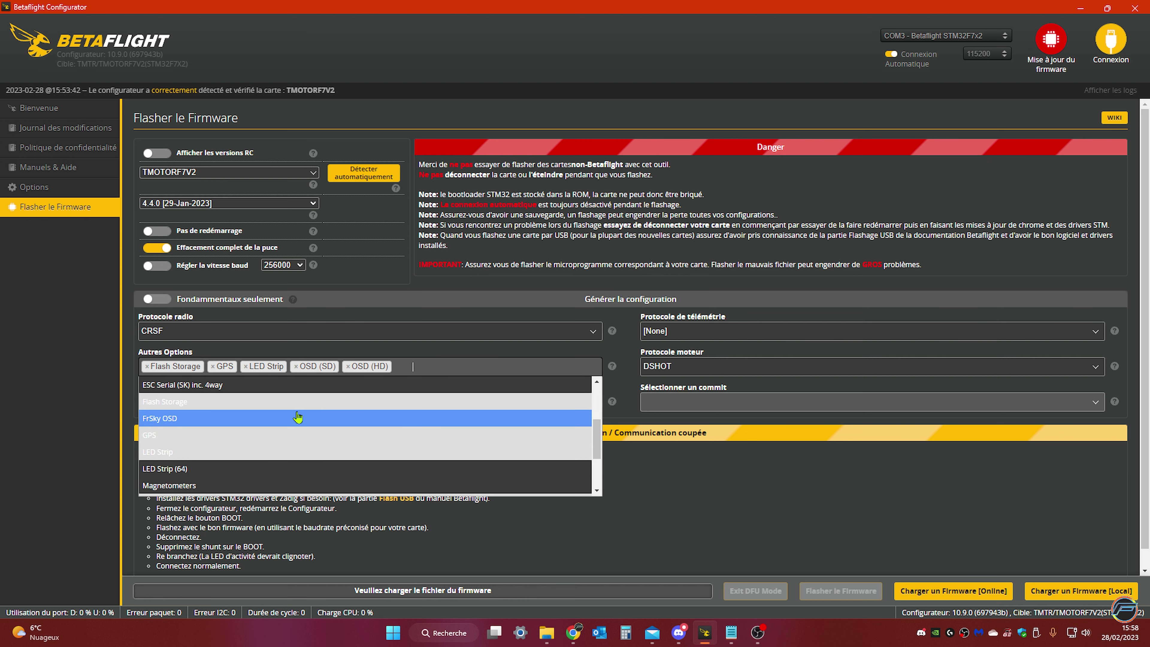
scroll(300, 416, up, 2)
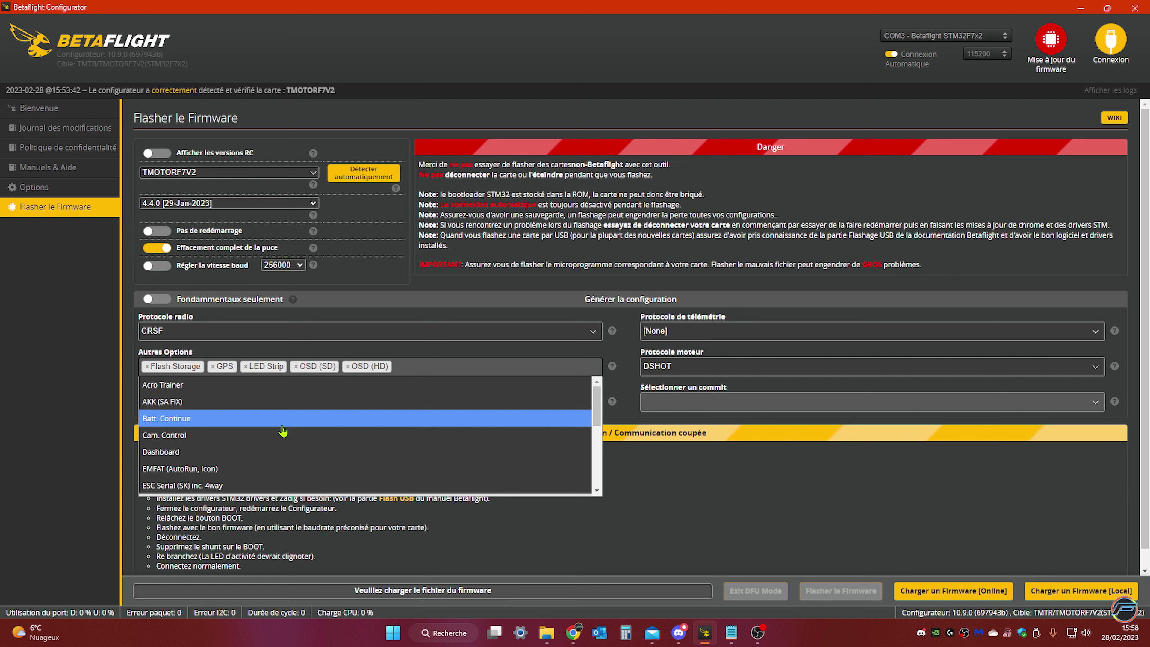
scroll(282, 431, down, 2)
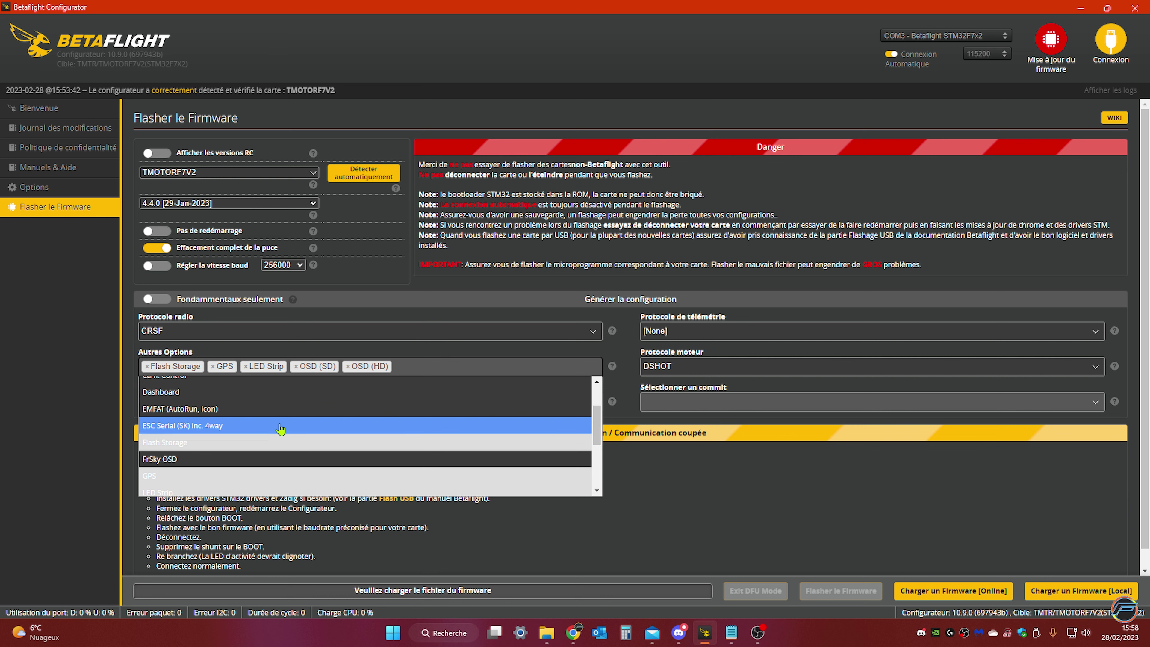
scroll(280, 427, down, 4)
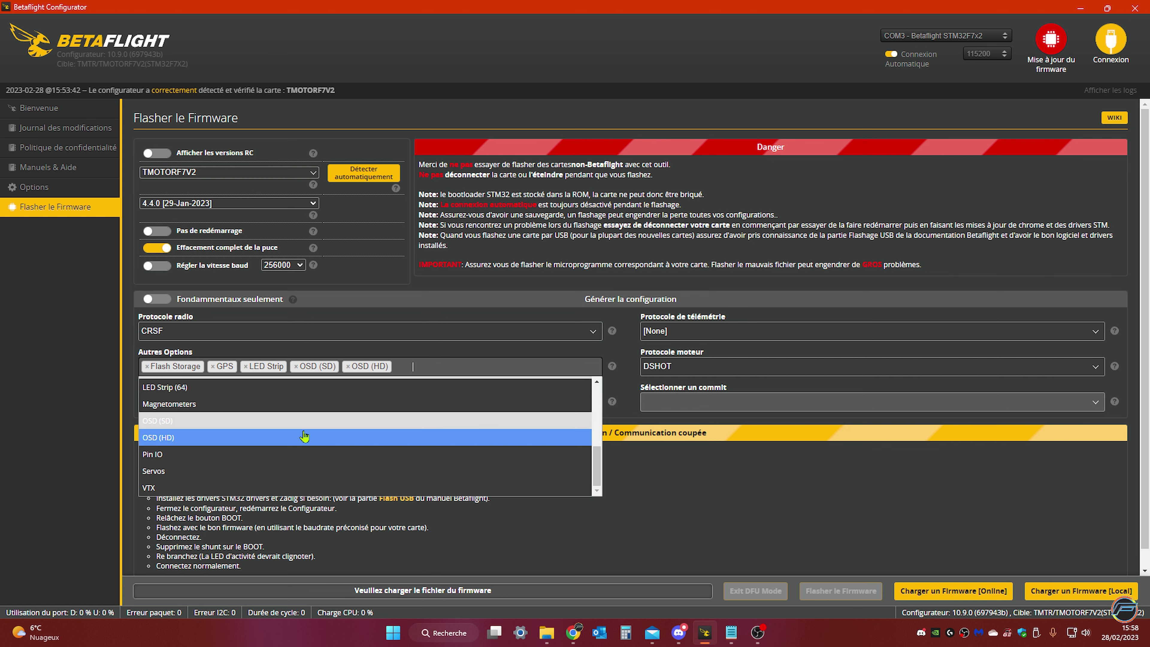
click(524, 366)
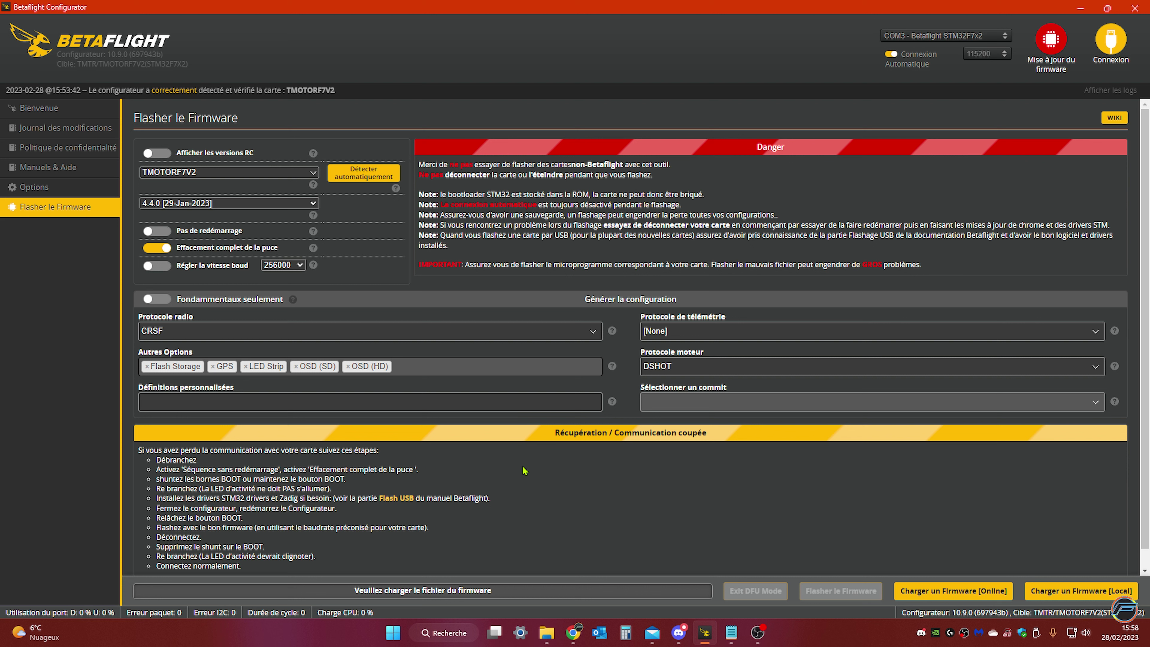
Load the online 4.4.0 firmware build for TMOTORF7V2 and bring up the save dialog for its HEX file.
click(934, 599)
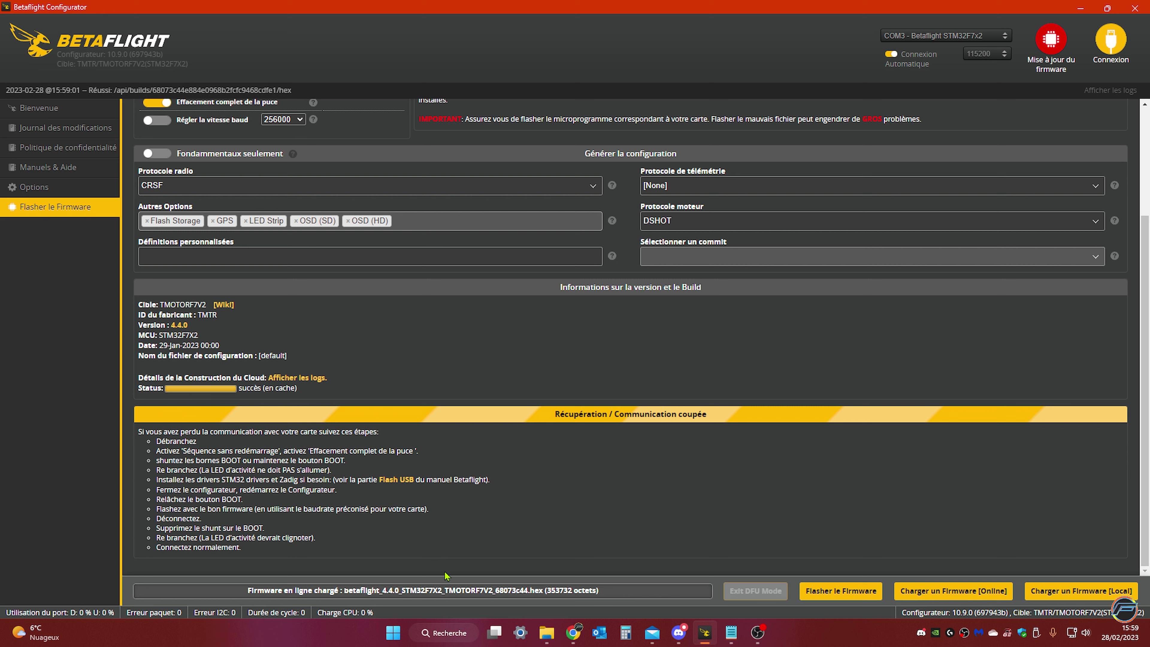
click(450, 590)
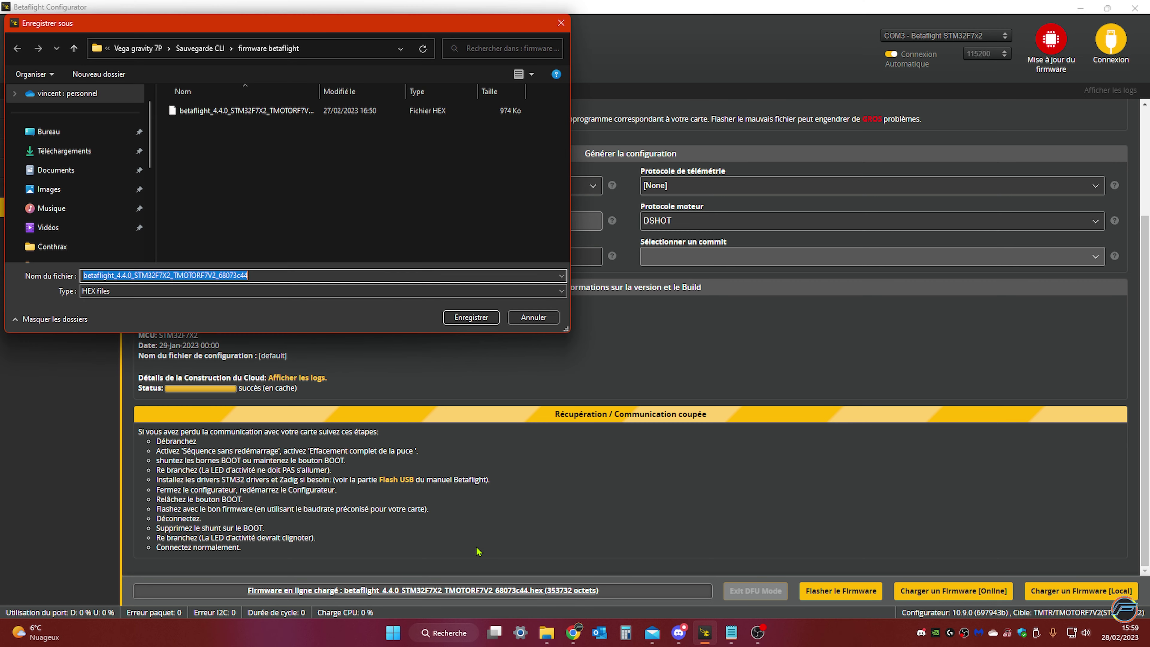
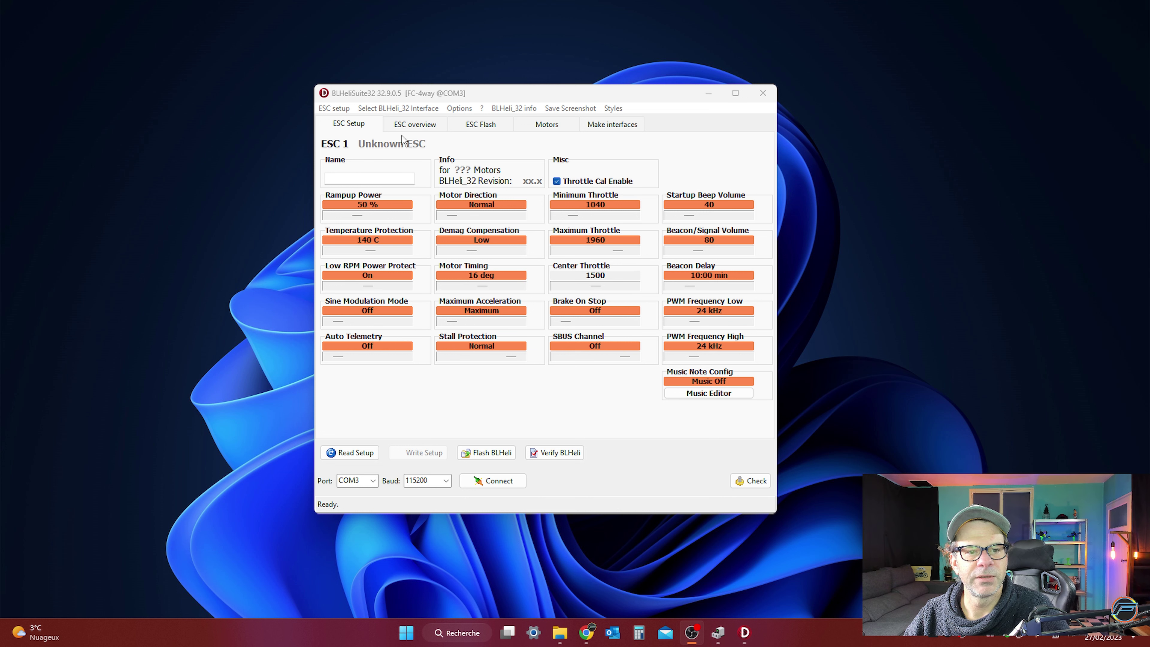
In BLHeliSuite32, connect over COM3 at 115200 baud and read the setup of all ESCs, closing the information message.
click(506, 484)
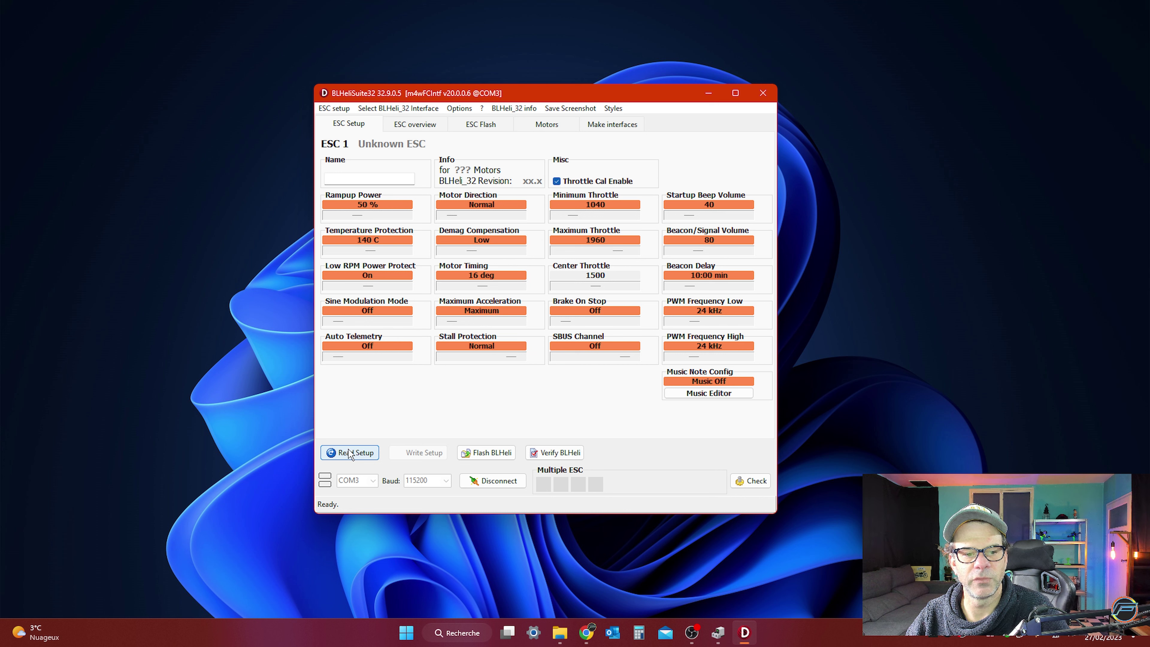
click(355, 453)
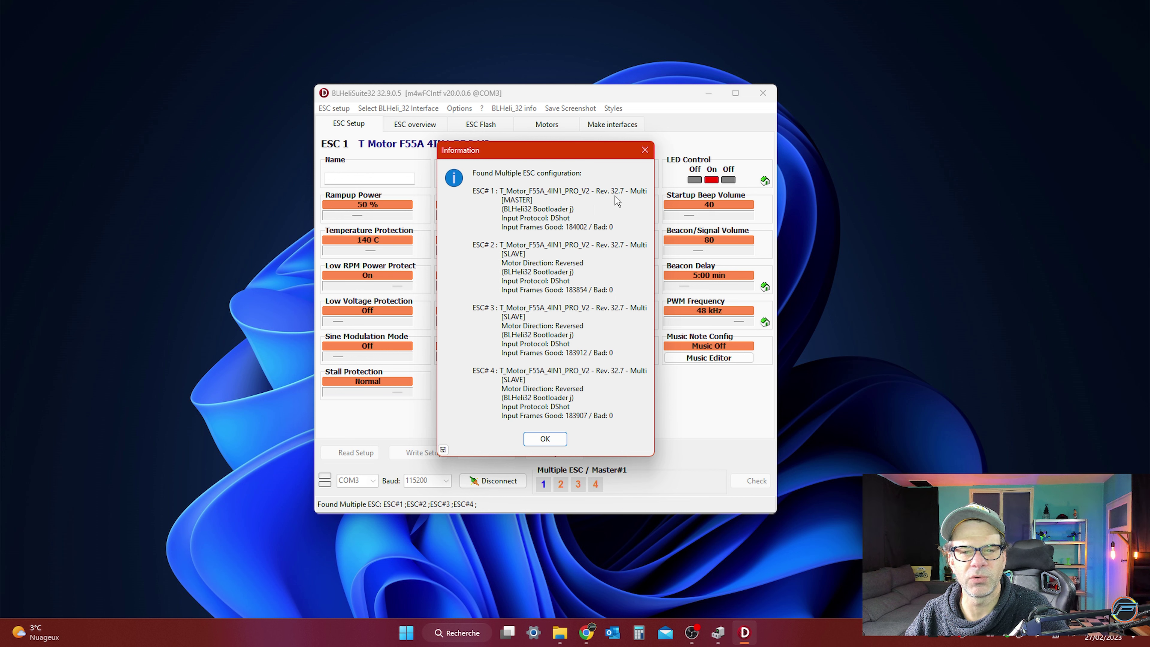
click(545, 439)
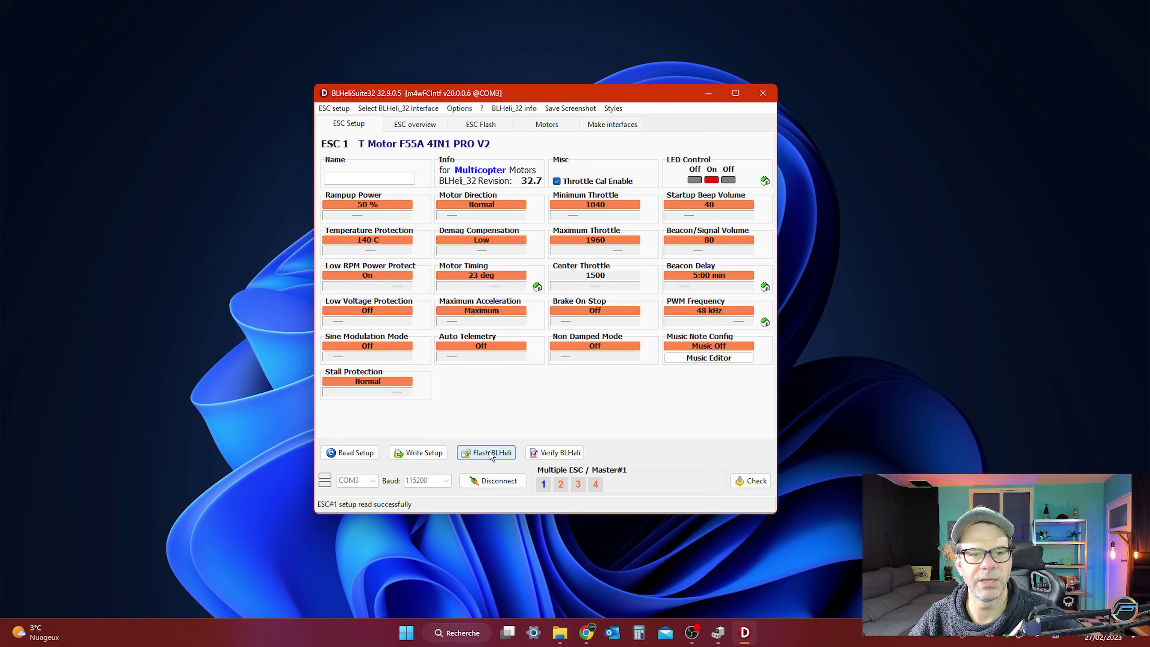
Flash all four ESCs to revision 32.9 with Keep settings enabled, and verify the flashed firmware.
click(482, 122)
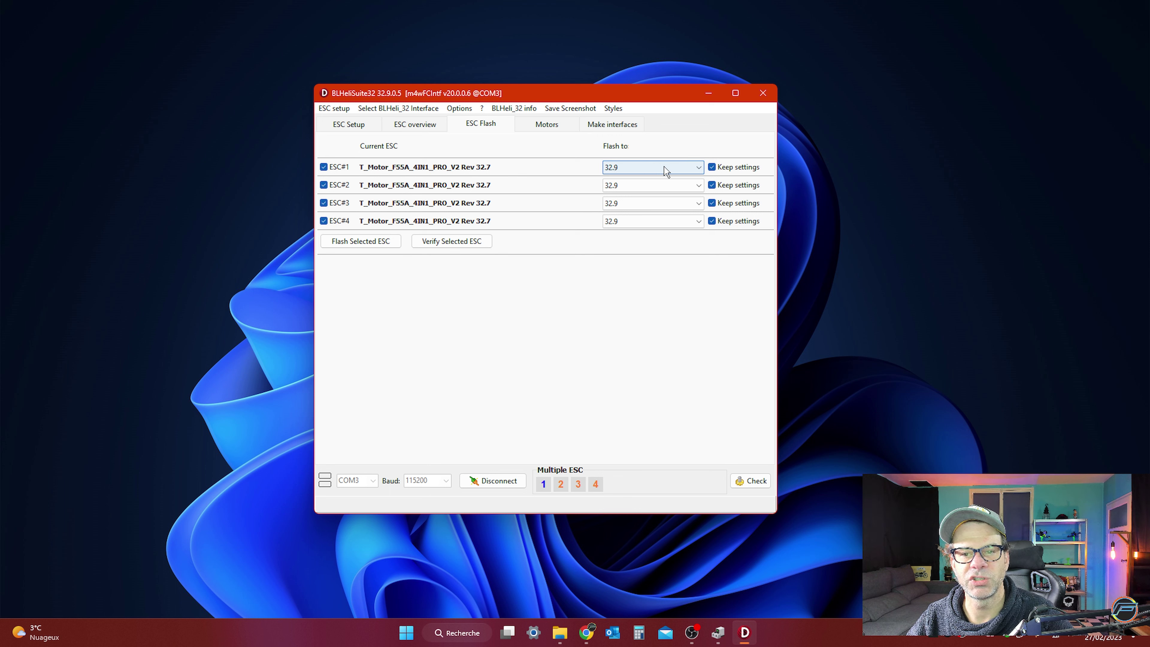
click(699, 169)
click(698, 168)
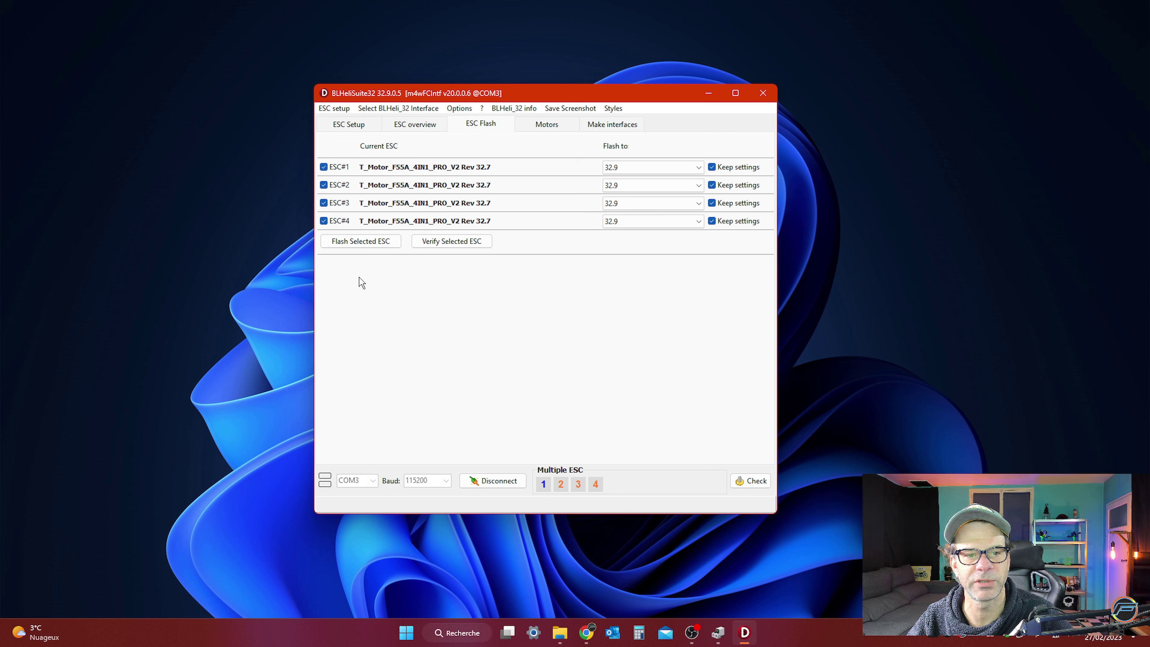
click(695, 167)
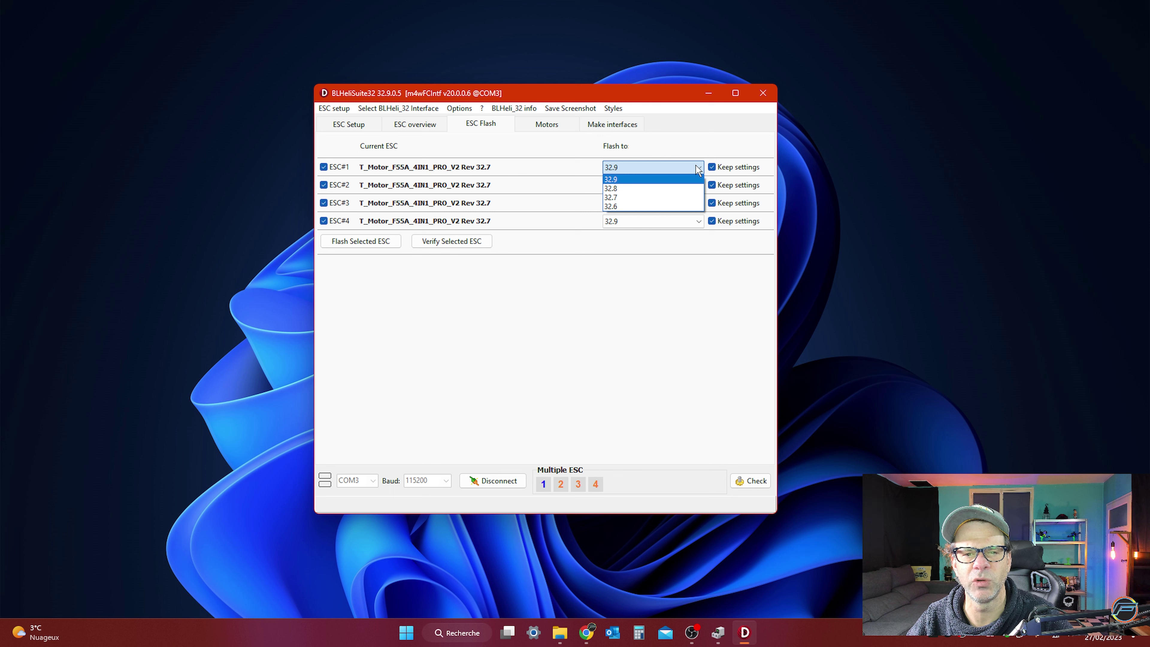
click(696, 166)
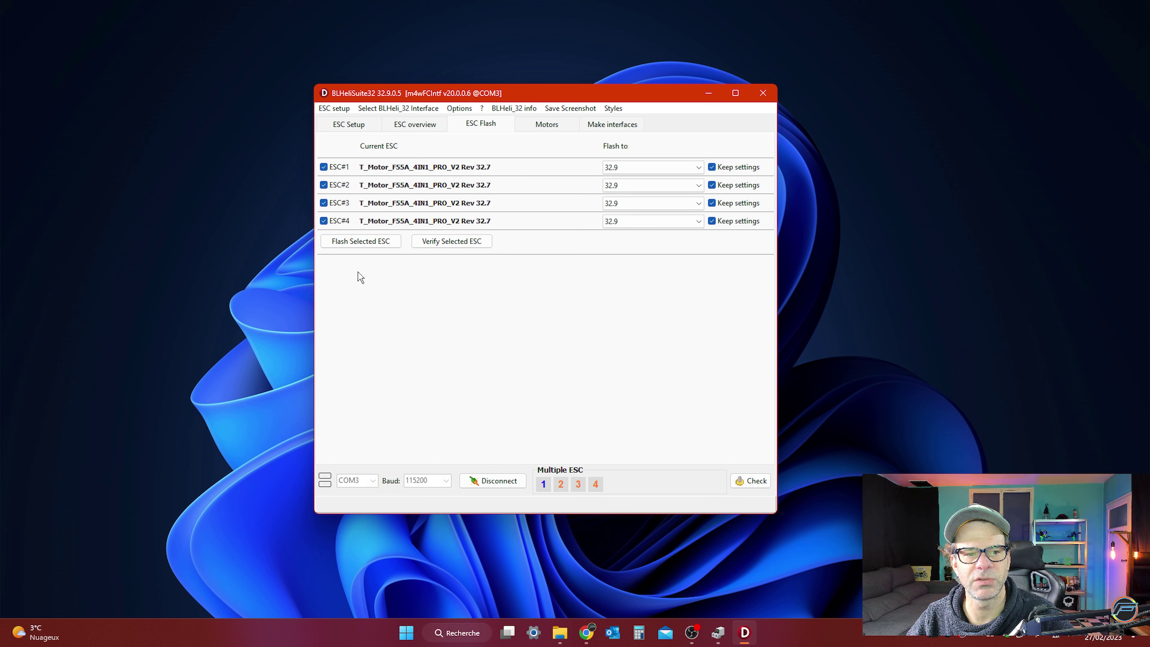
click(370, 241)
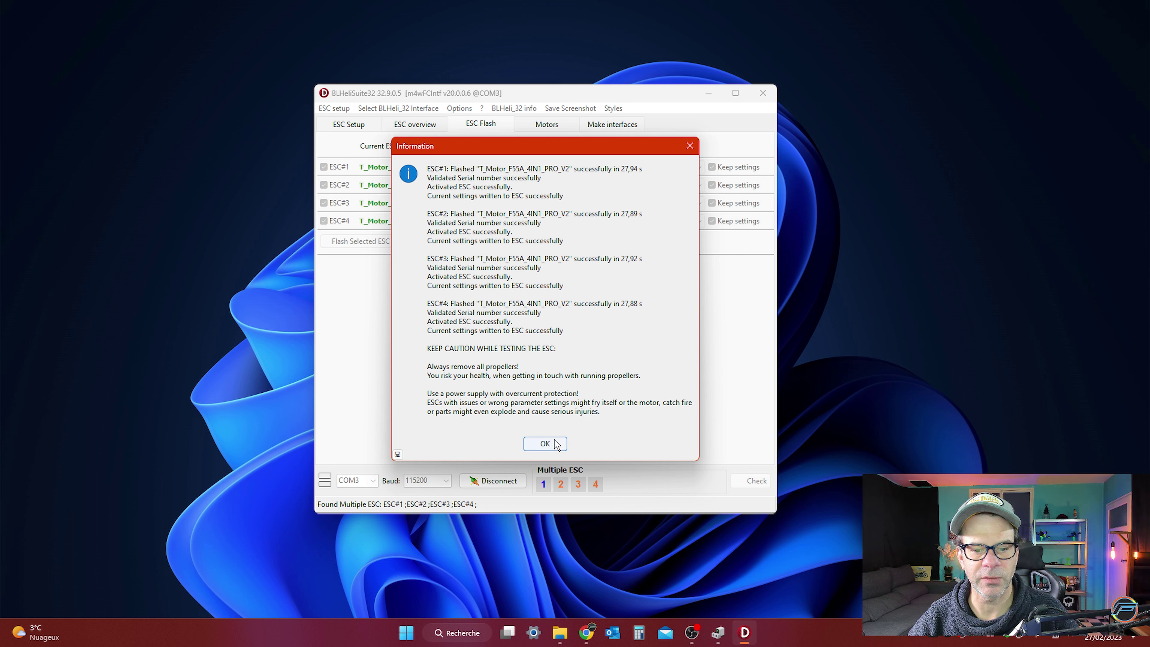
click(545, 444)
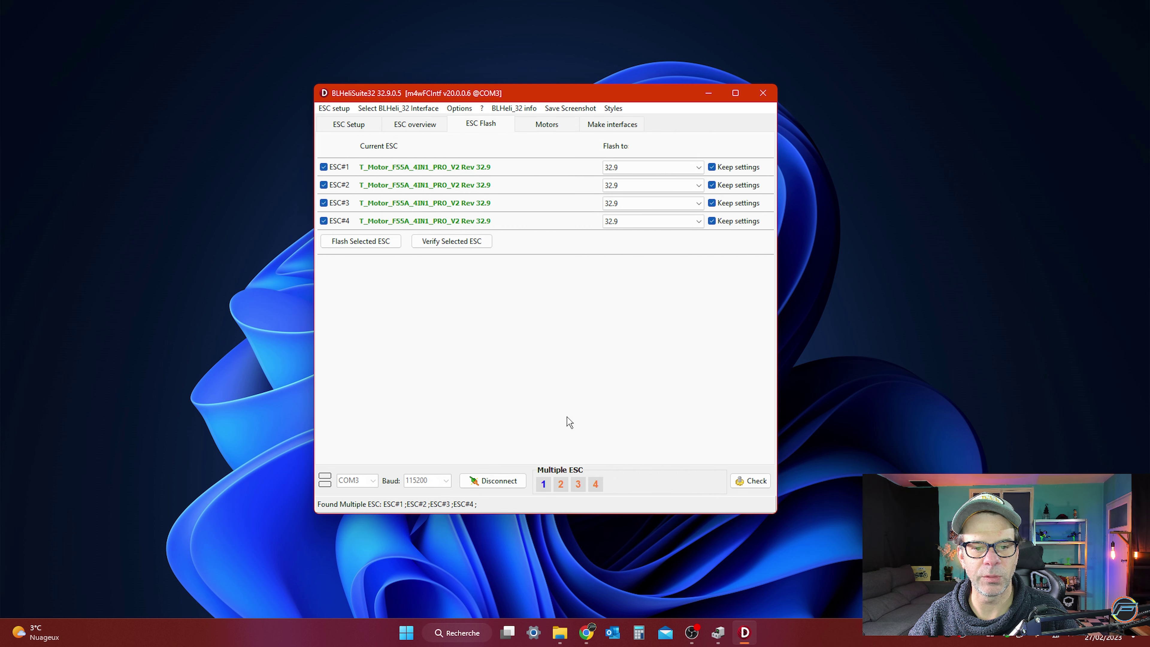
click(472, 243)
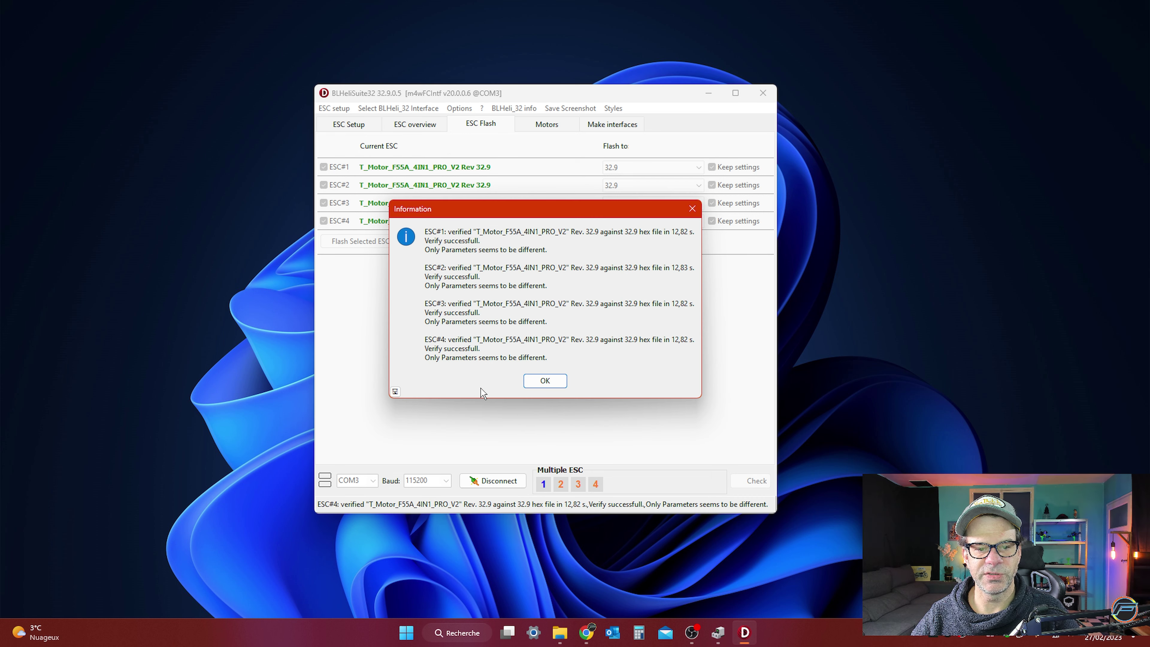
Close the verification report and disconnect from the ESCs in the setup view, acknowledging the power restart notice.
click(545, 382)
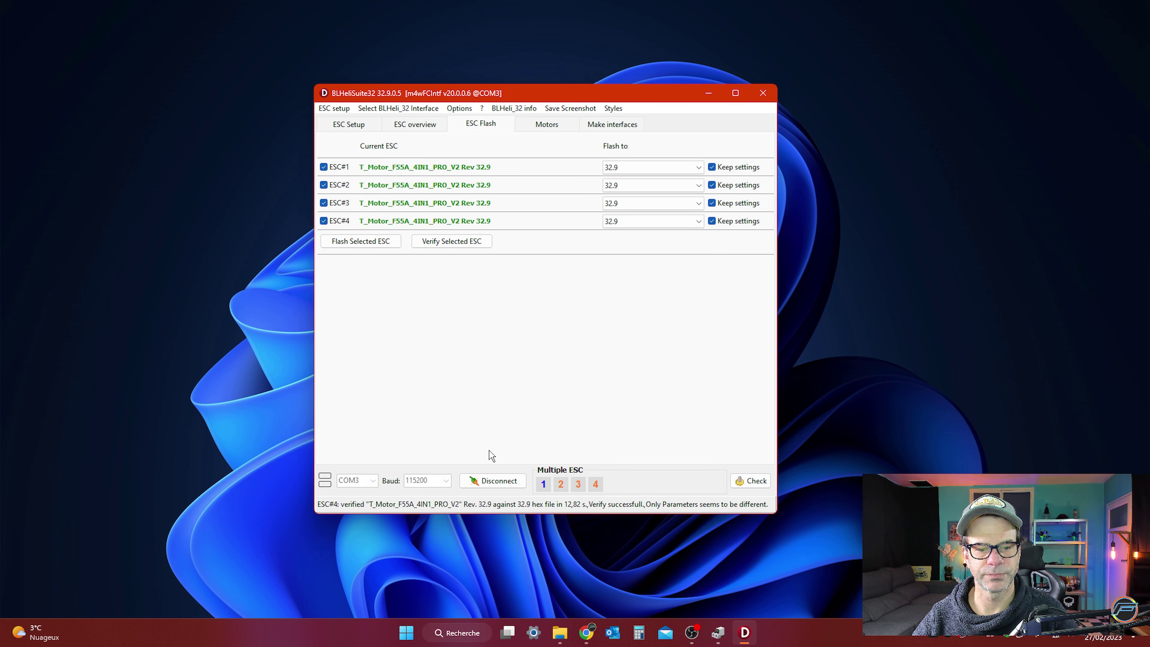
click(348, 125)
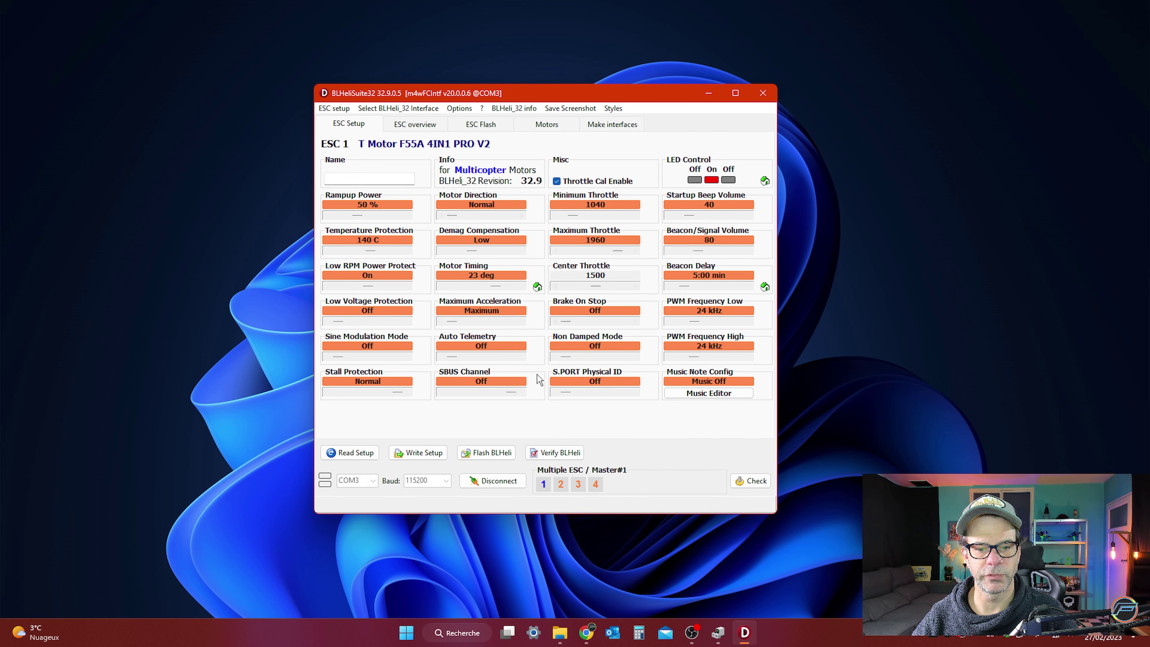
click(500, 488)
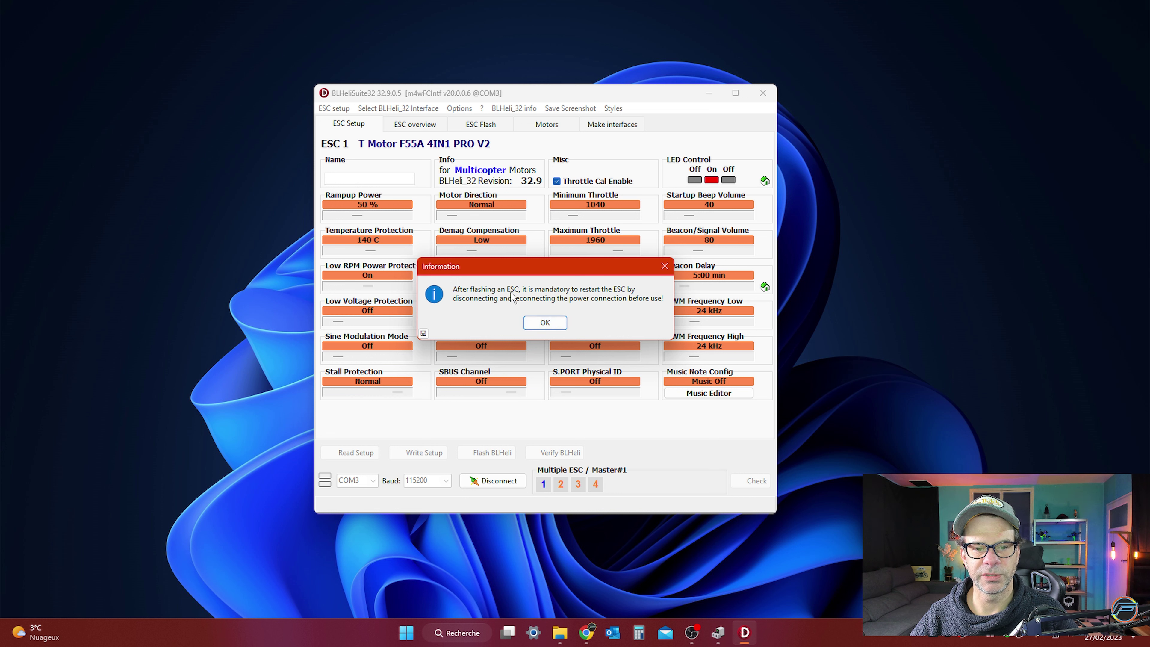
click(554, 326)
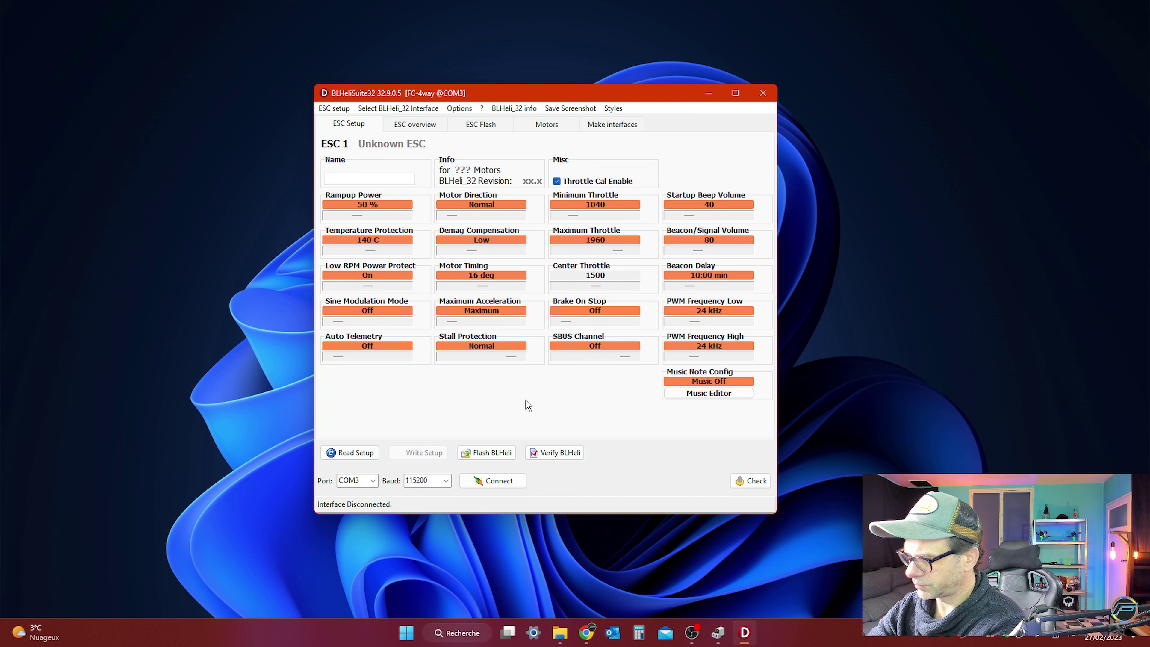
Reconnect over COM3 and read the setup of all four ESCs again, closing the configuration summary.
click(498, 484)
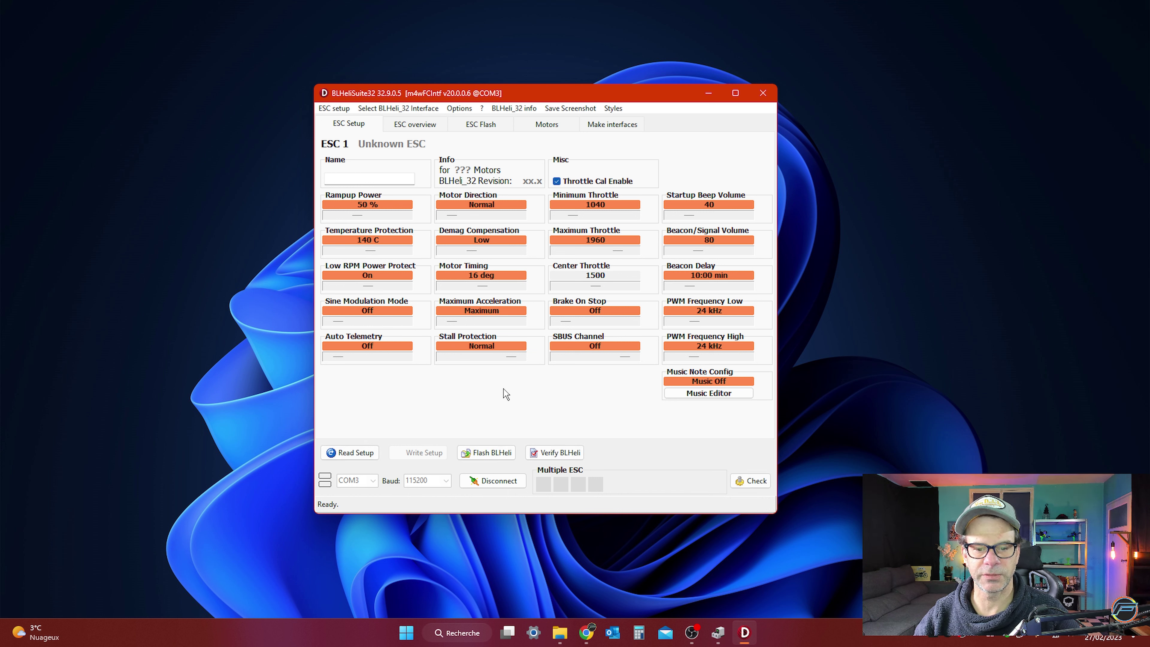
click(358, 453)
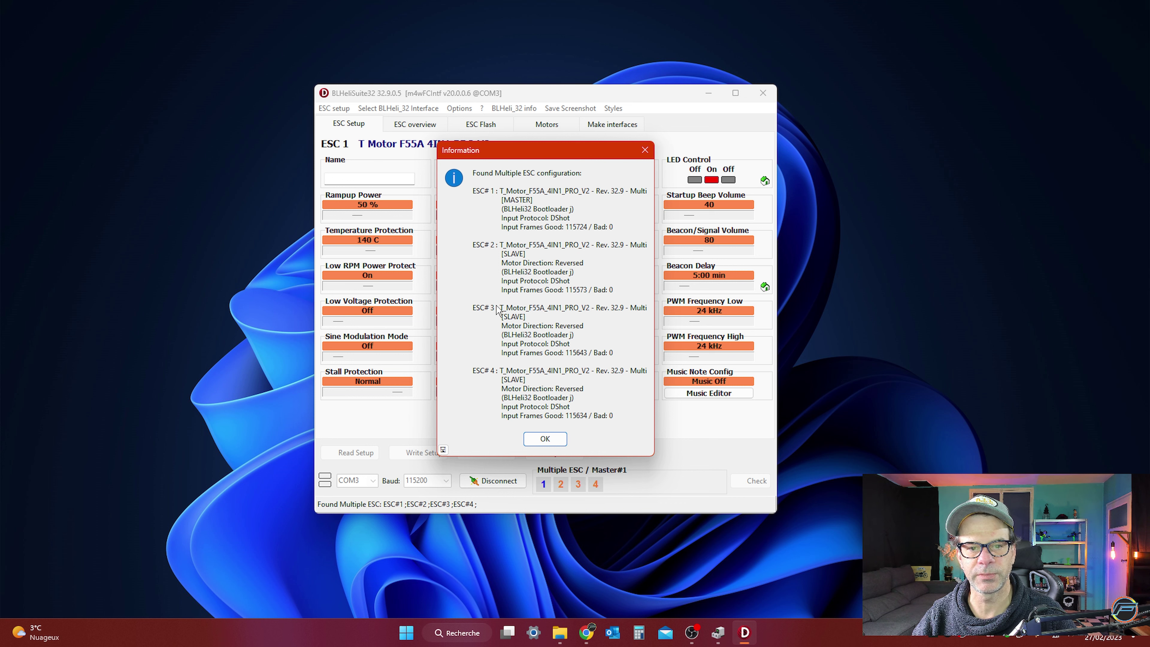
click(546, 439)
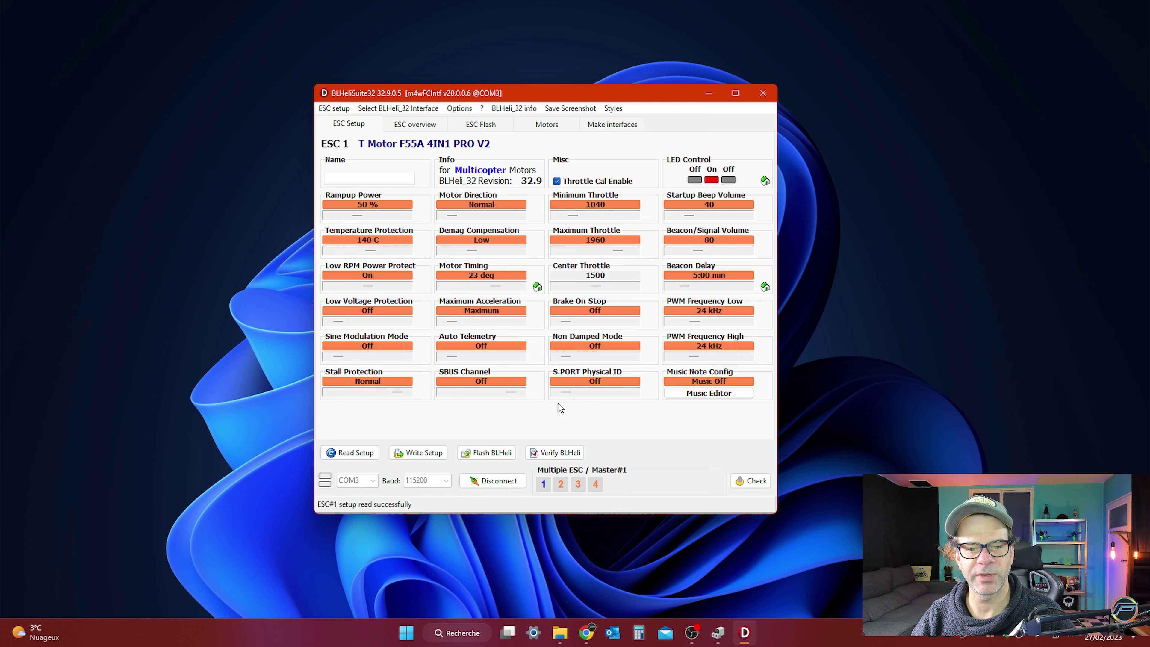
Select ESC 1 on its own, try the Reversed motor direction, and put it back to Normal.
key(alt+Tab)
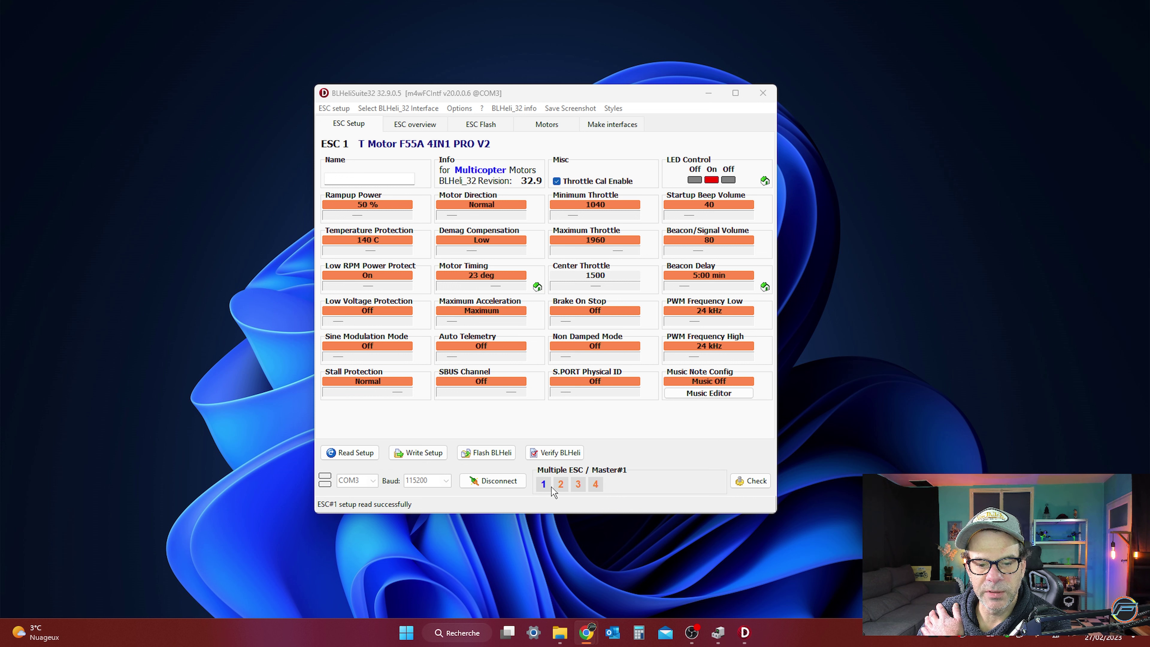
click(560, 484)
click(578, 485)
click(596, 484)
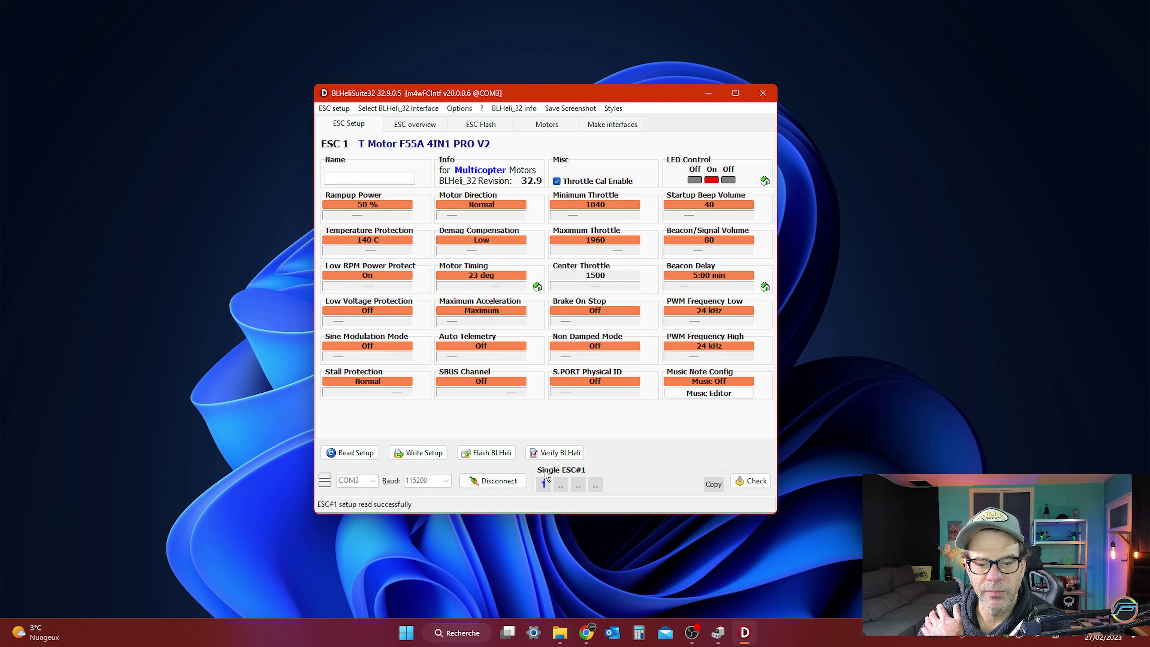
click(561, 487)
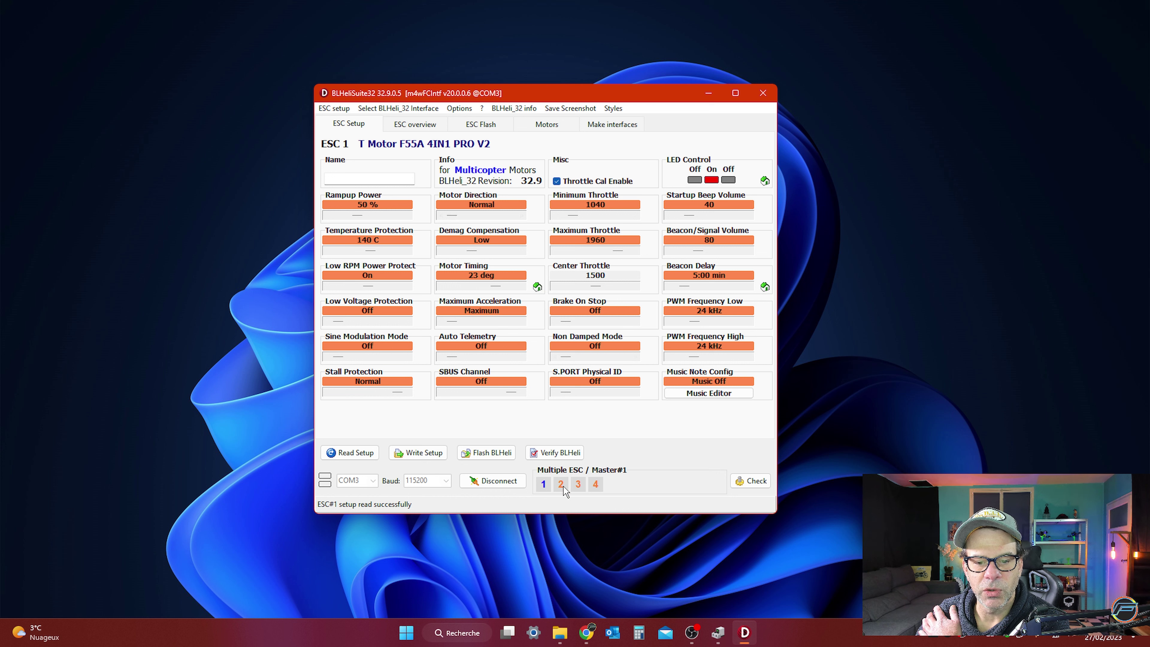
click(594, 489)
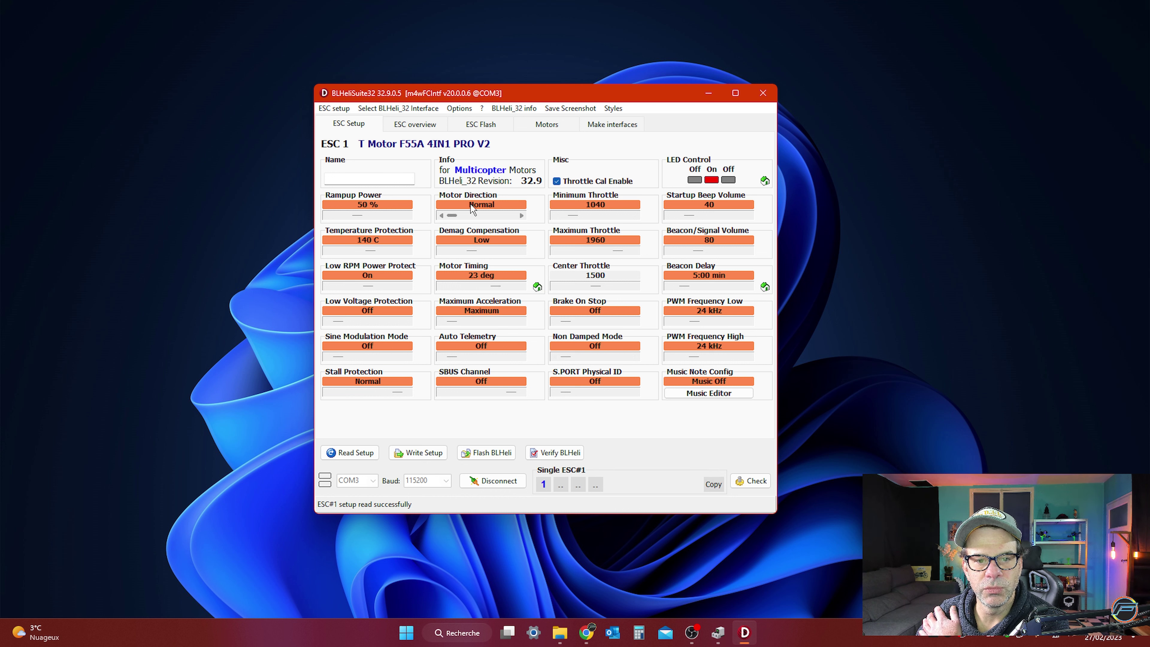
click(521, 216)
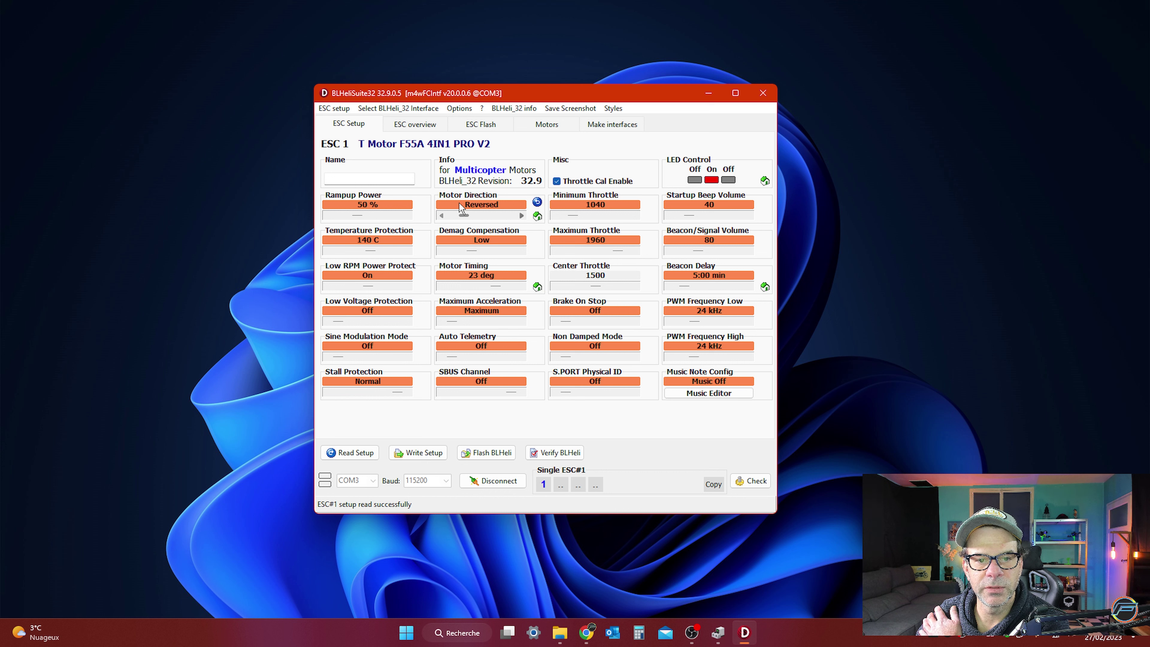
click(442, 216)
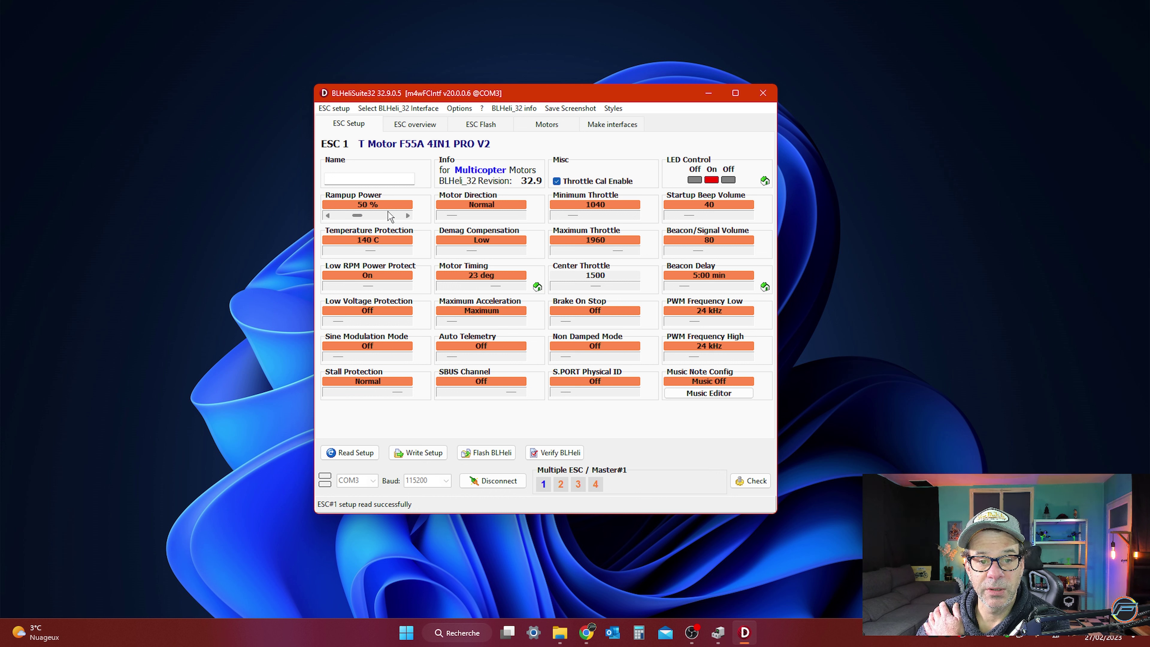
Set the Beacon Delay to 3:00 min and write the setup to all four ESCs.
mouse_move(474, 256)
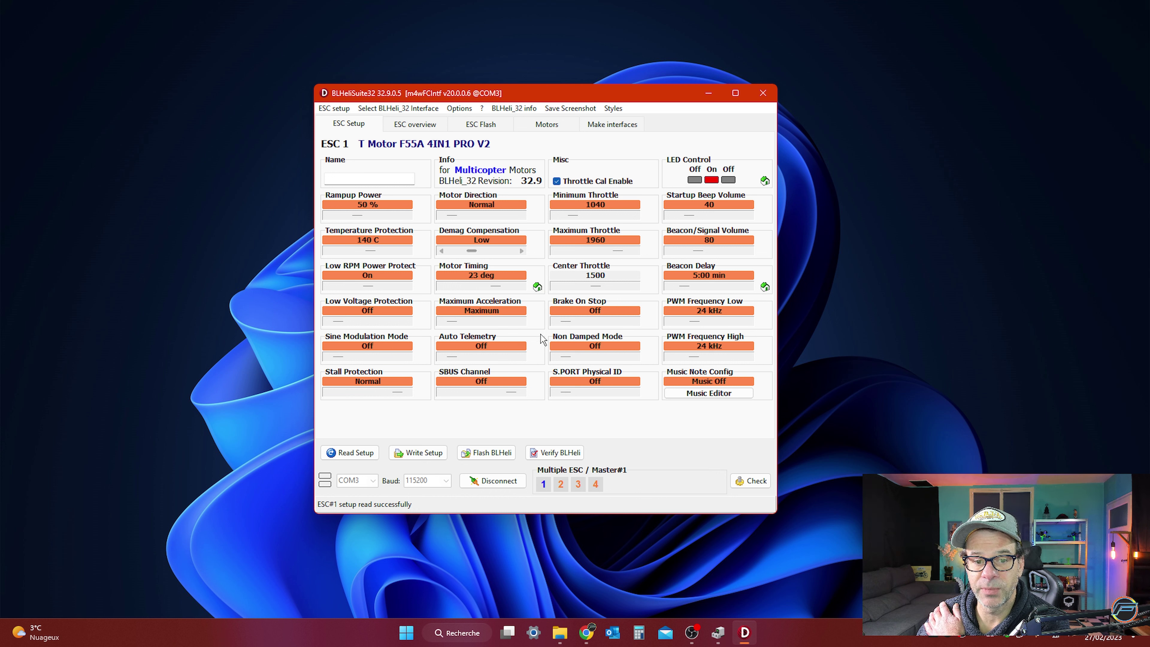
mouse_move(471, 251)
mouse_down()
mouse_move(516, 252)
mouse_move(453, 252)
mouse_move(494, 252)
mouse_move(482, 253)
mouse_up()
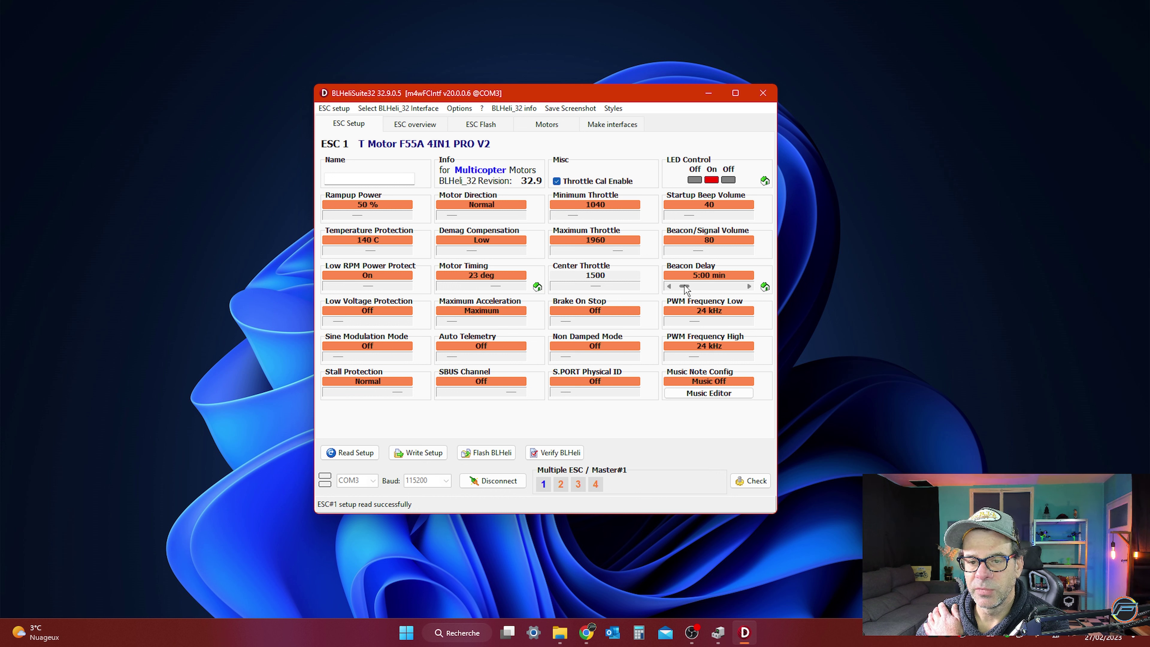
drag(684, 286, 681, 291)
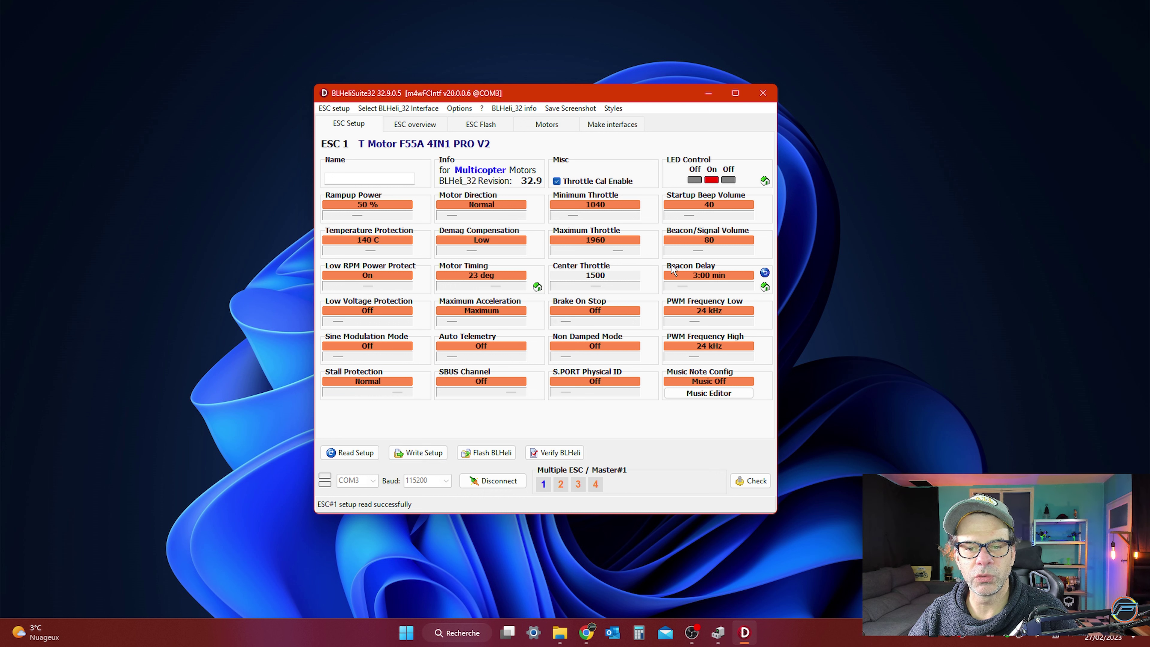
click(425, 452)
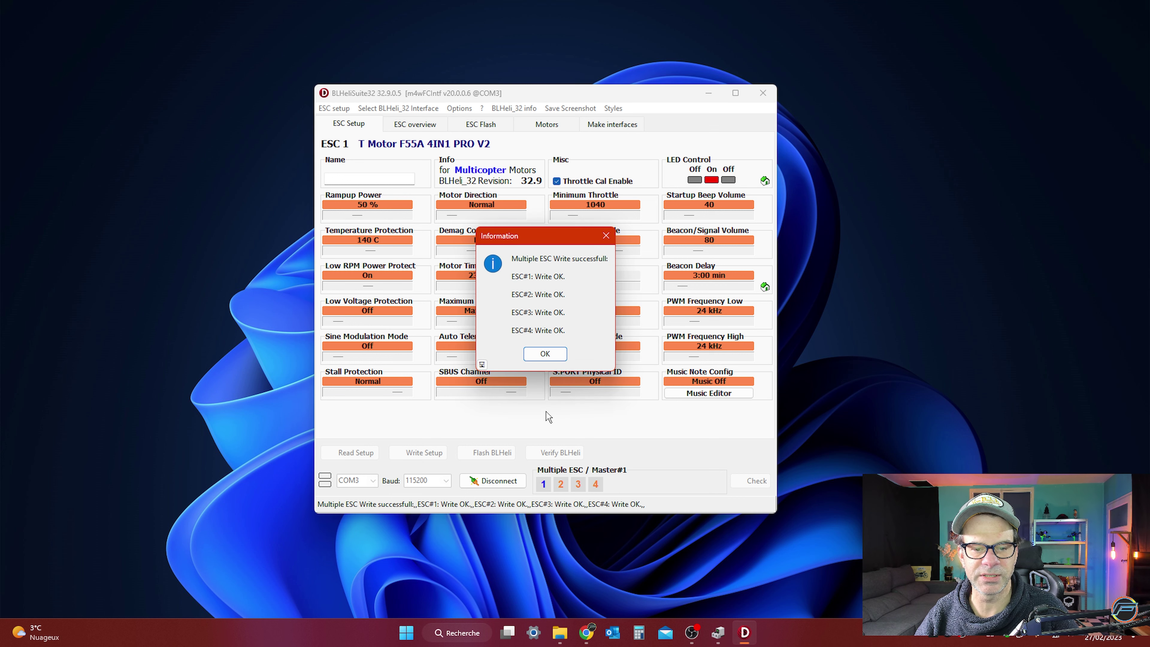
click(558, 358)
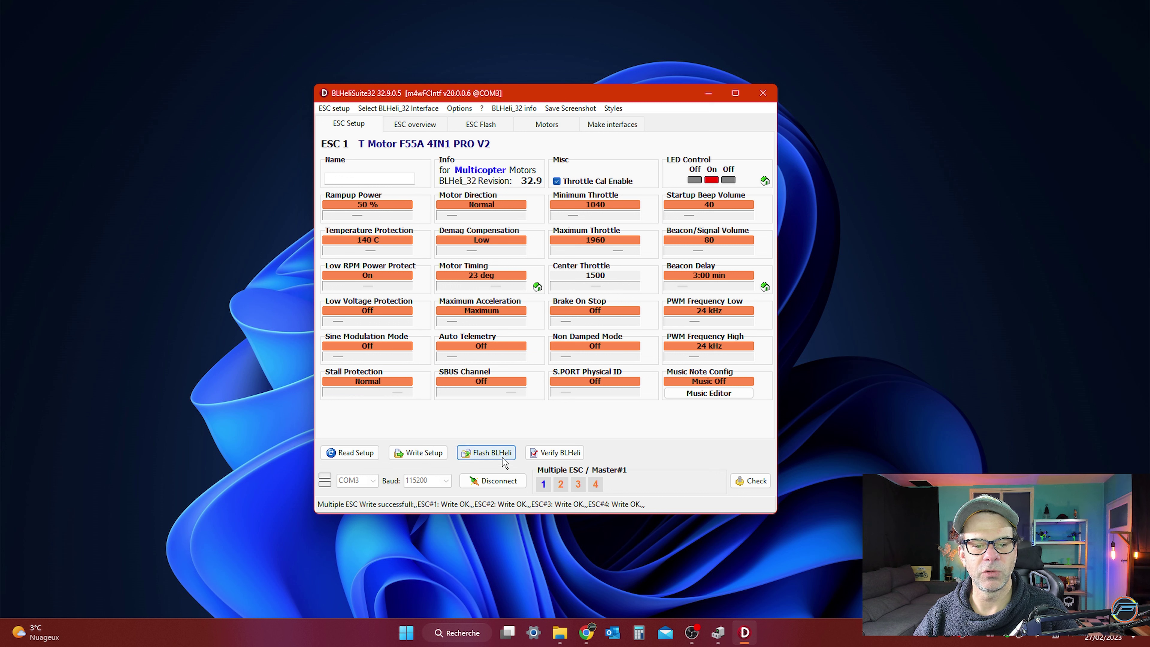
Disconnect and close BLHeliSuite32, and open the port settings in Betaflight Configurator.
click(497, 484)
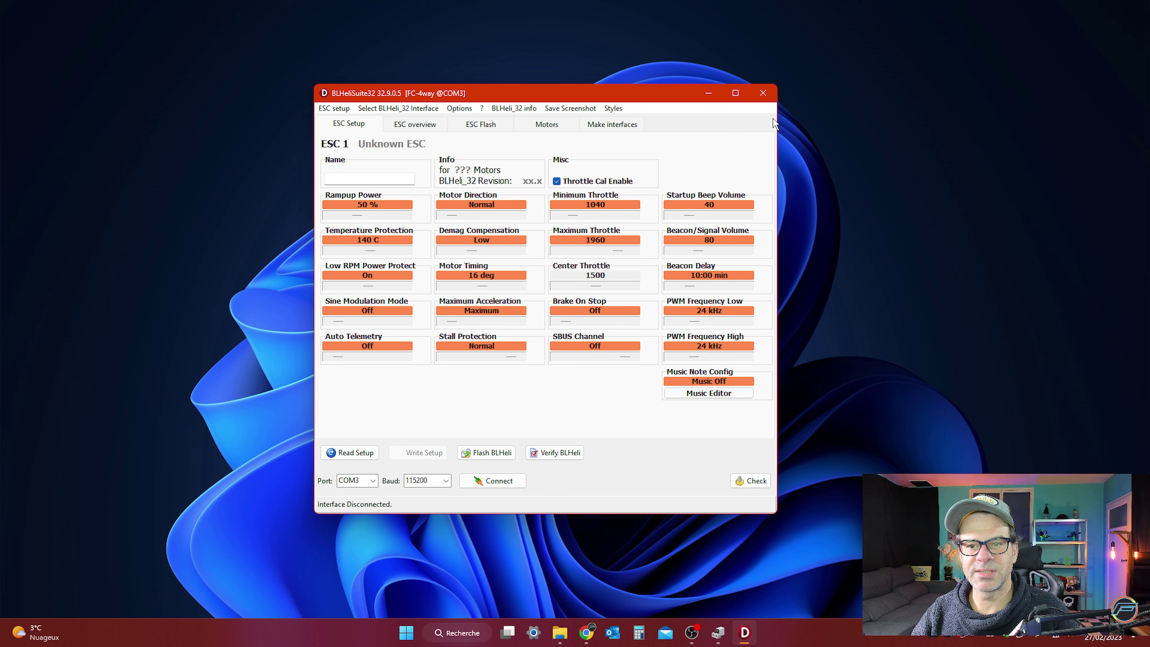
click(765, 93)
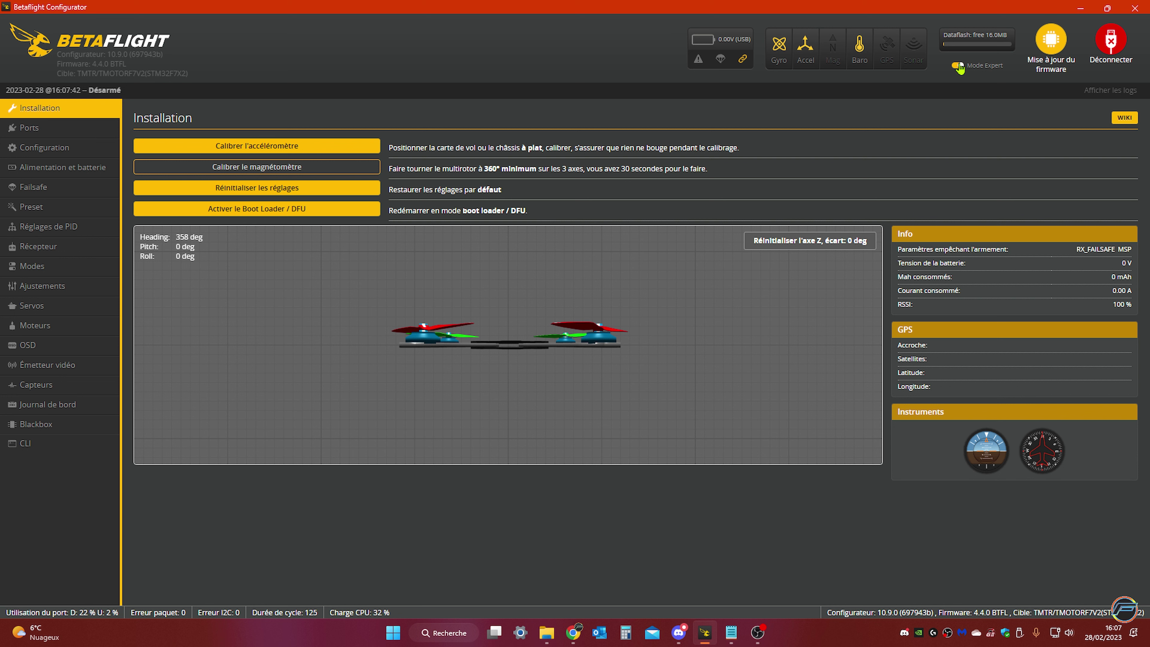
click(61, 132)
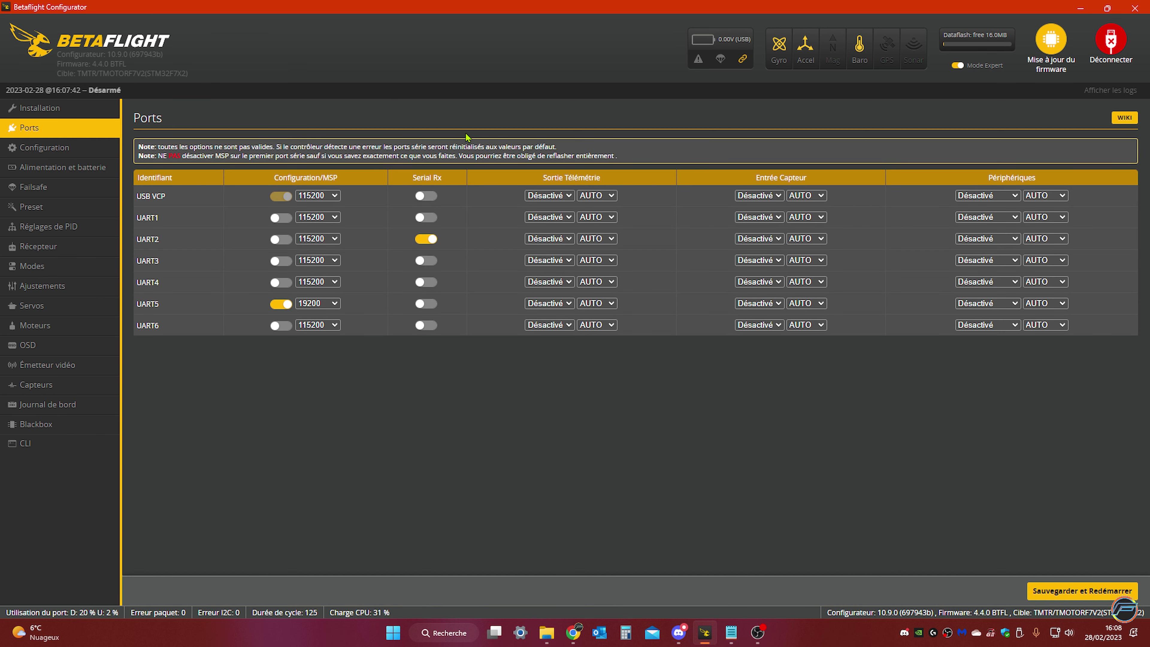
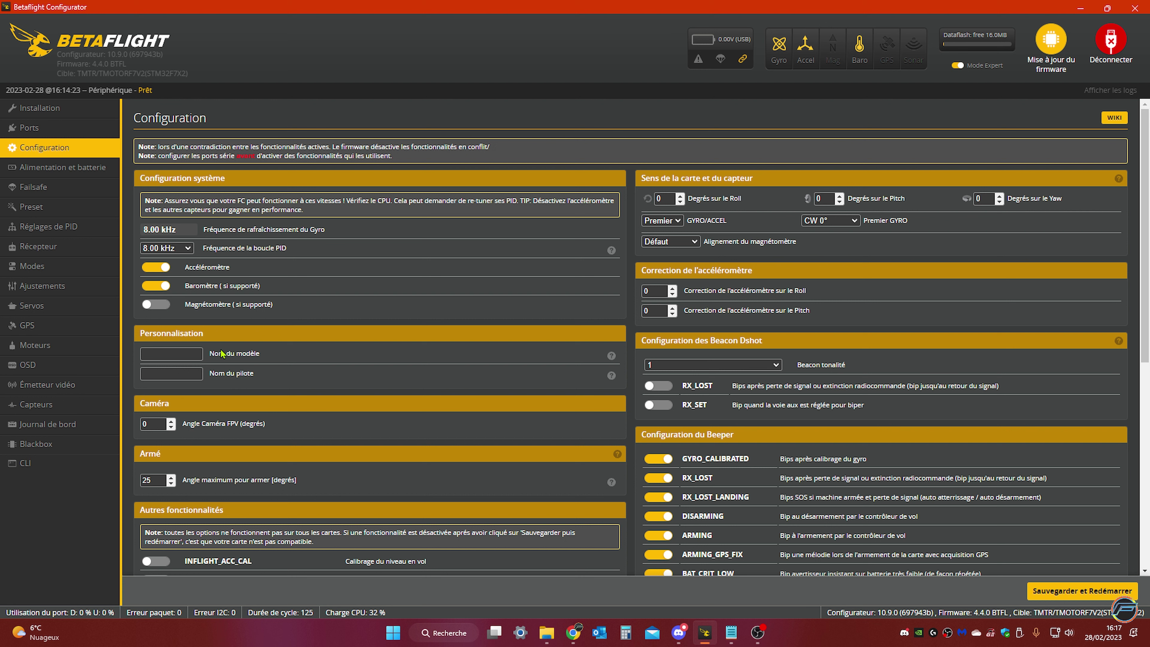
Name the model Vega in the personalisation settings and enter the pilot's name.
click(183, 354)
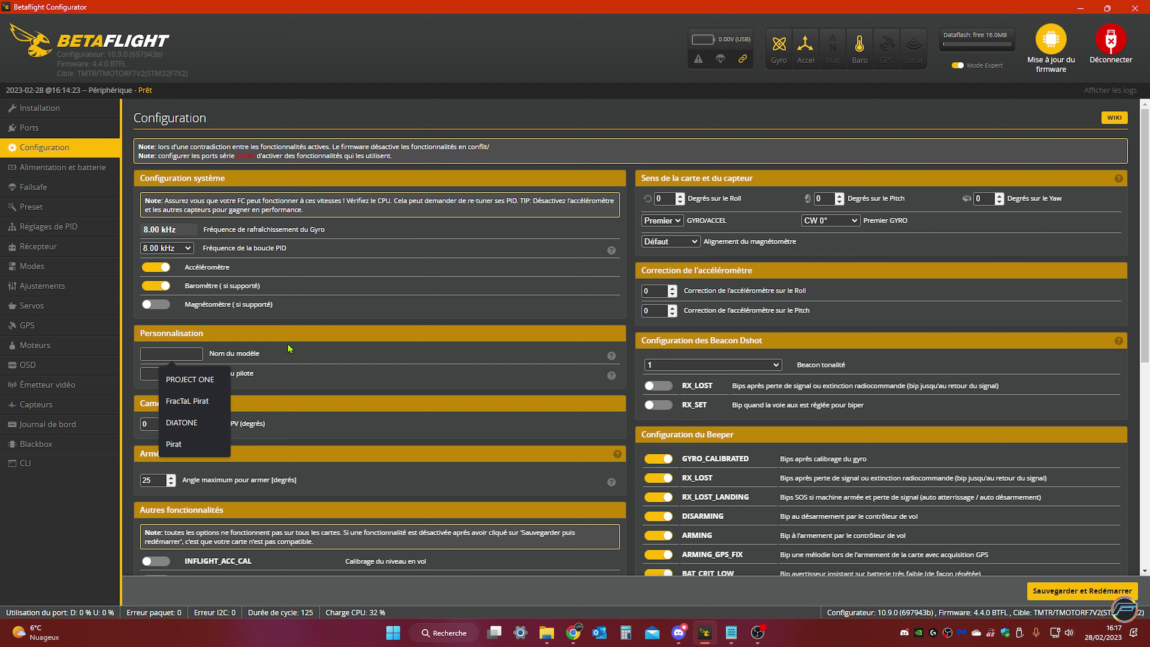
text(Vega)
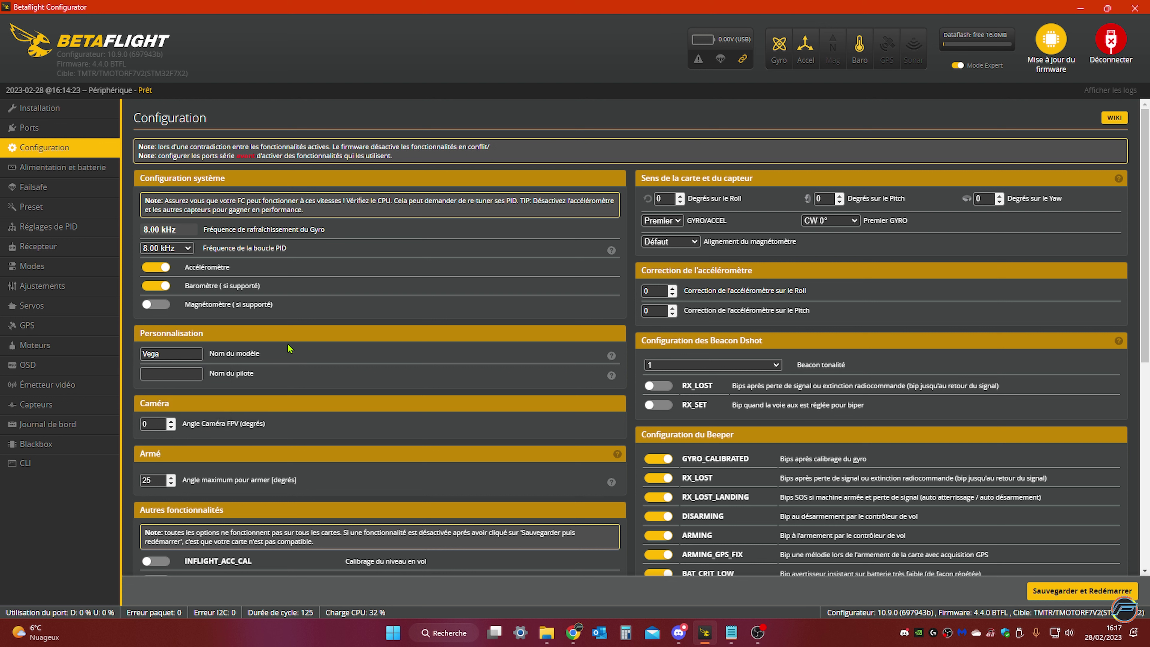
click(166, 373)
text(FraTaL)
Set the maximum arming angle to 180 degrees.
scroll(317, 305, down, 3)
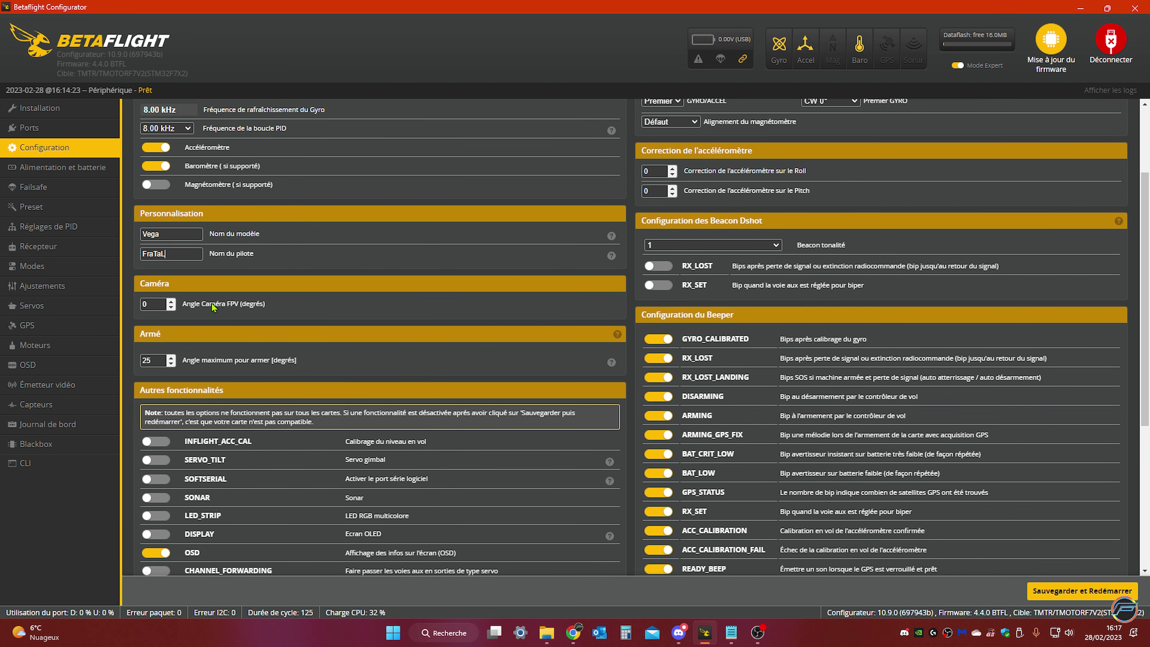
scroll(171, 340, down, 1)
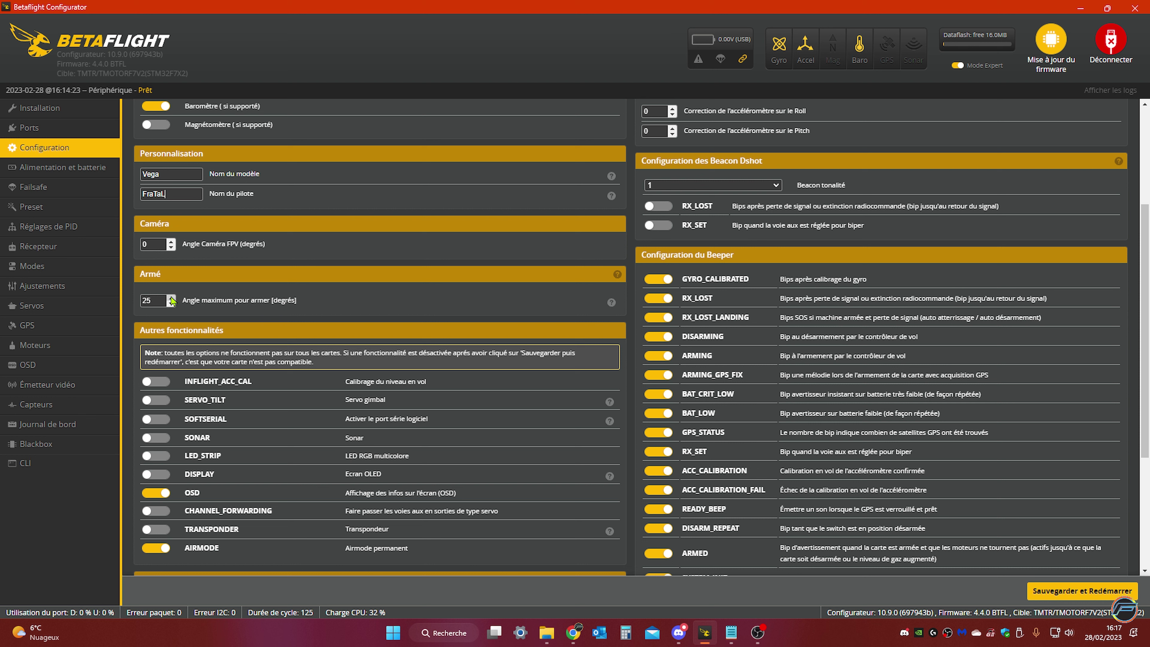
double_click(159, 300)
text(18)
Enable LED_STRIP and disable permanent AIRMODE among the other features.
click(167, 458)
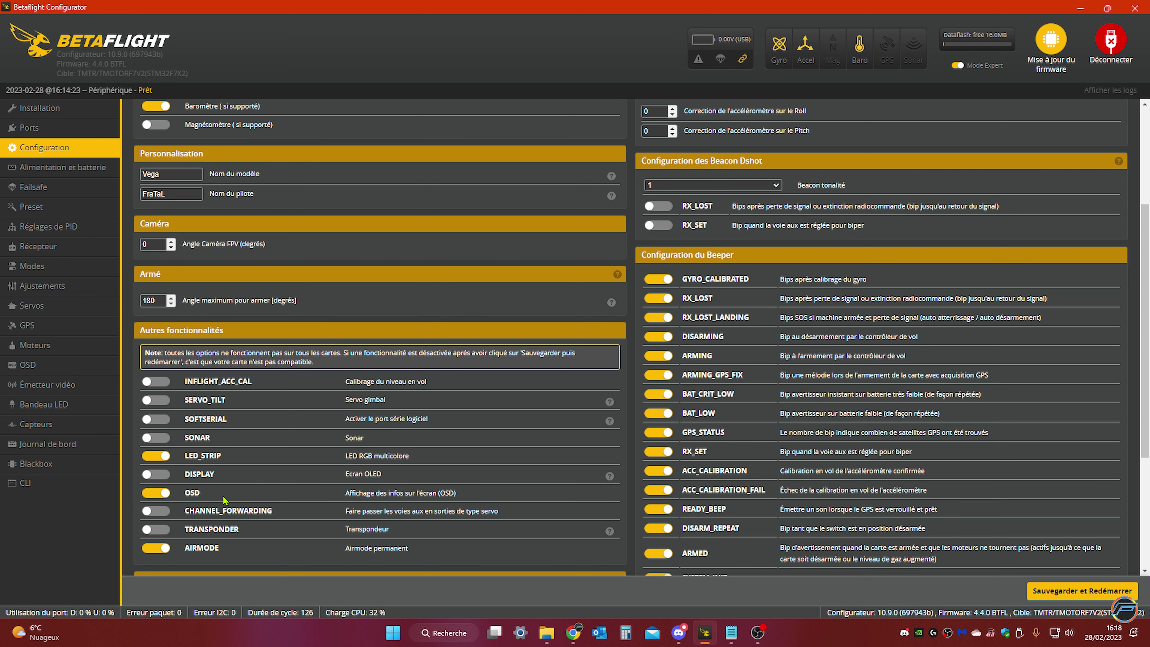
scroll(224, 500, down, 1)
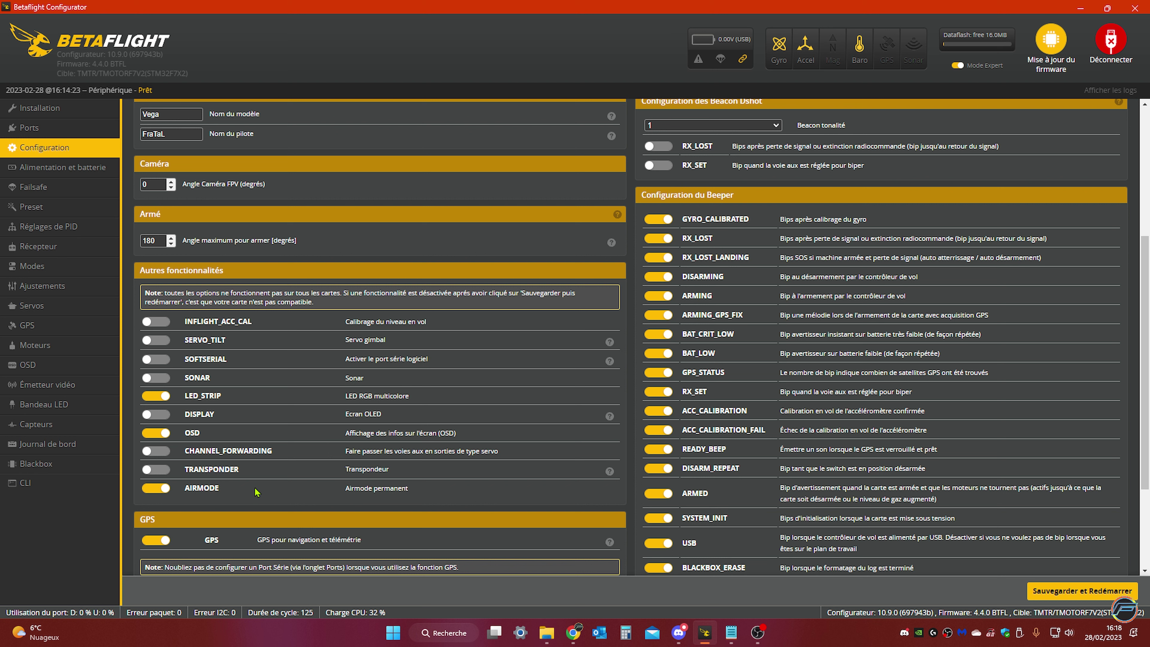
click(153, 489)
Choose UBLOX as the GPS protocol and review the feature and GPS options.
scroll(295, 473, down, 3)
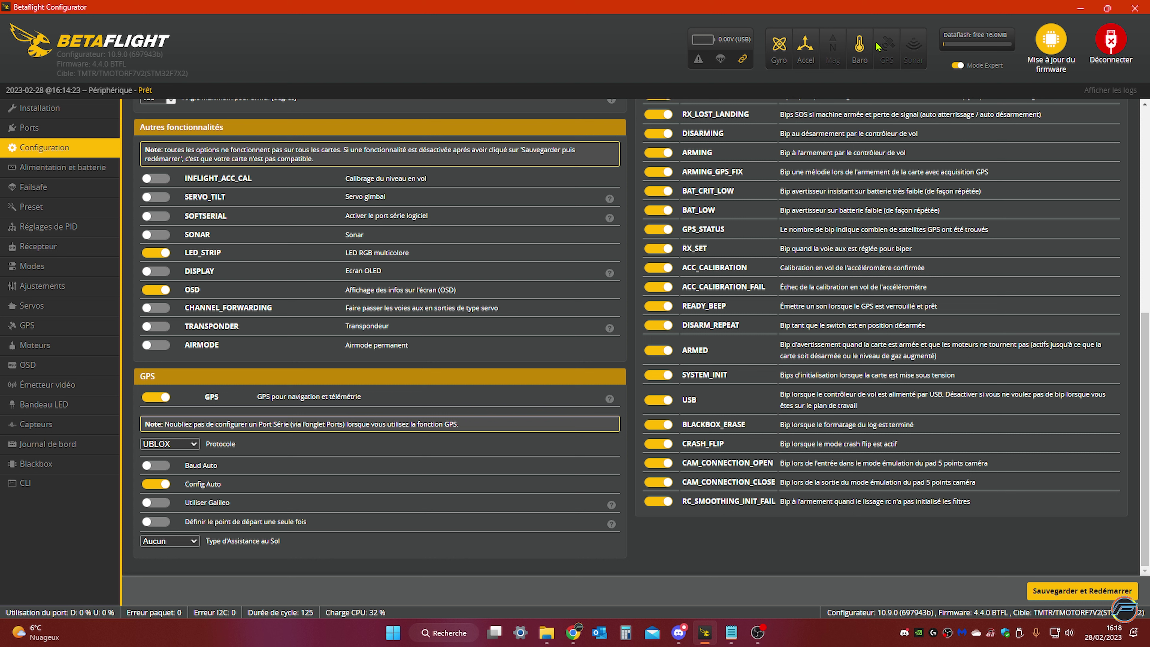
click(194, 445)
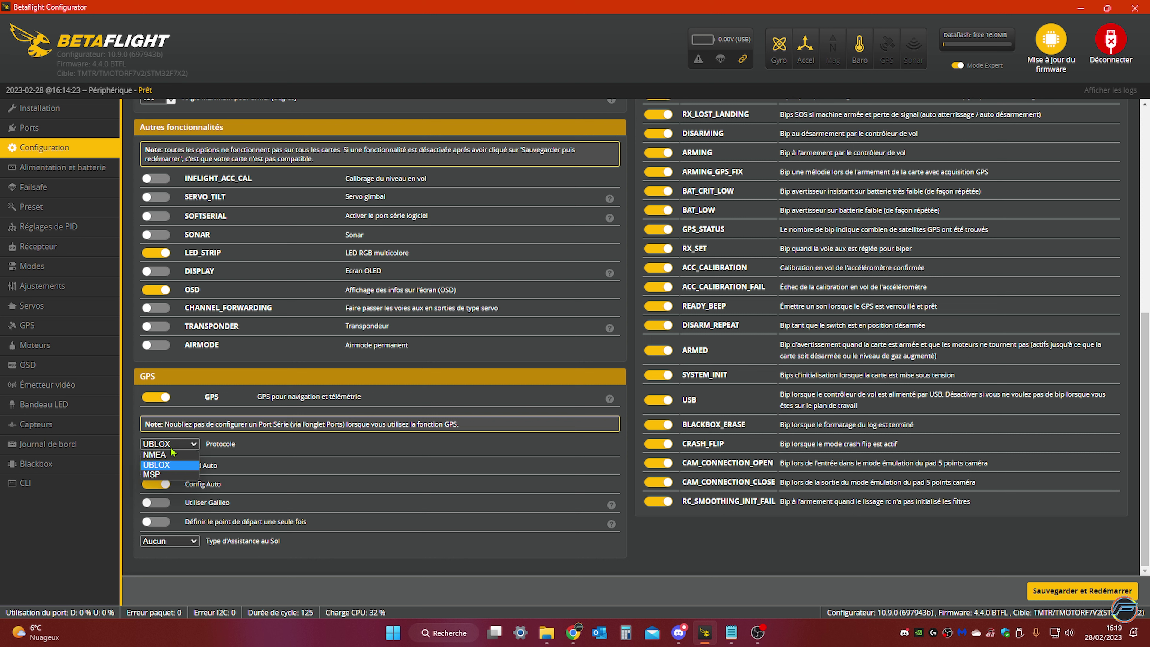
click(176, 467)
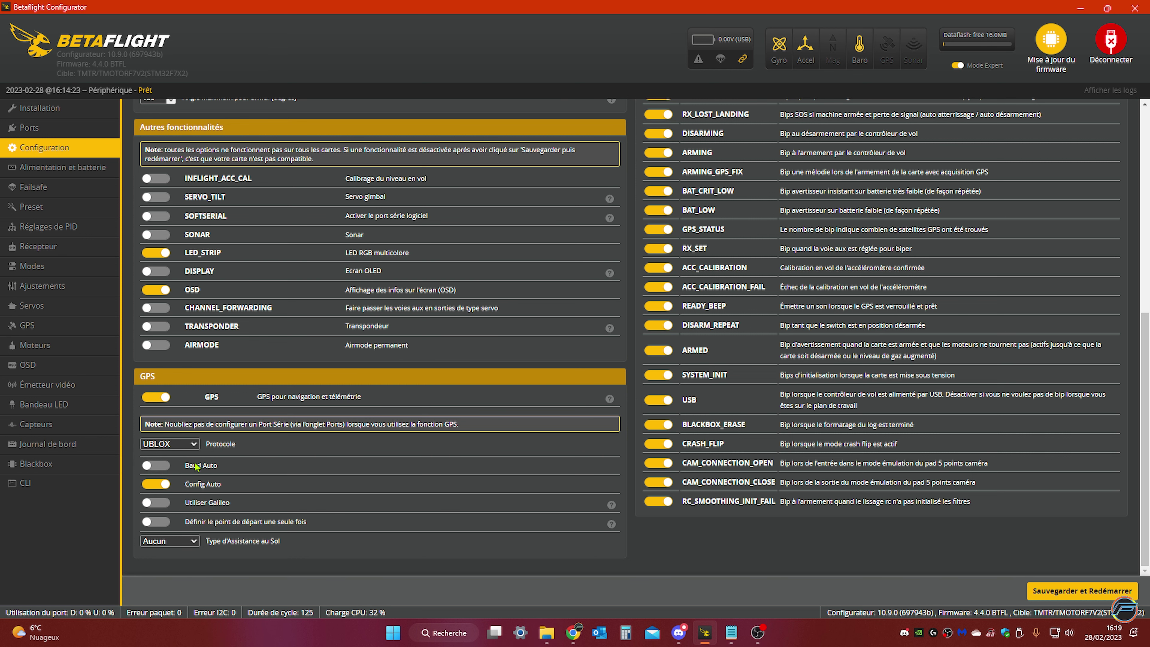
scroll(247, 469, up, 2)
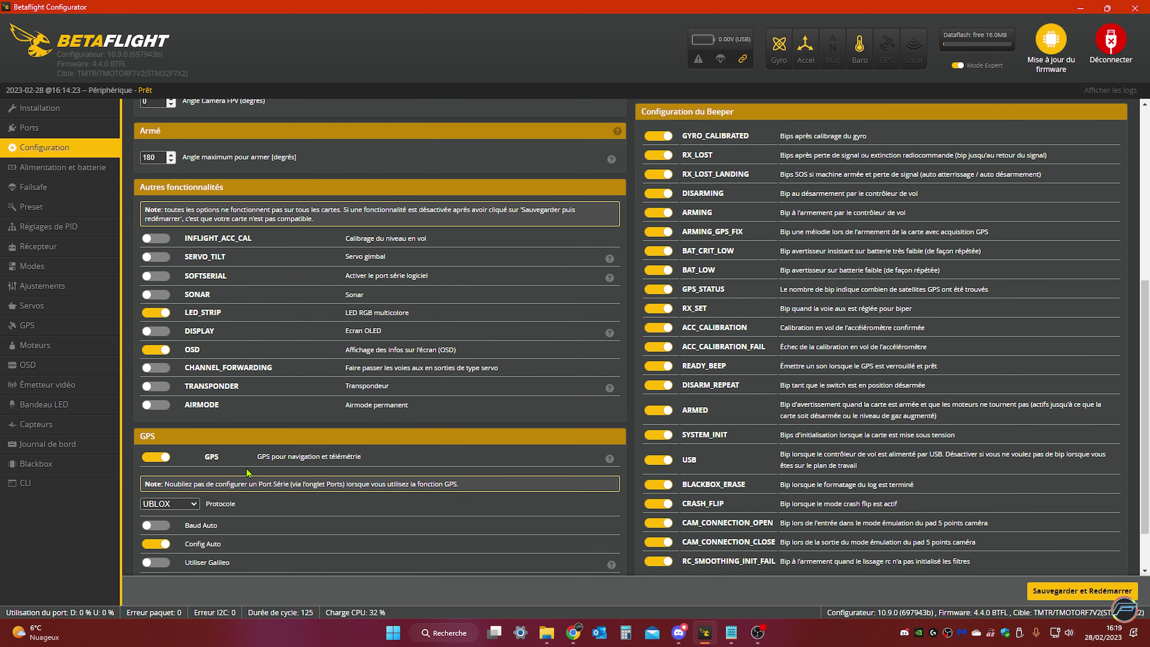
scroll(248, 473, up, 1)
scroll(251, 466, down, 3)
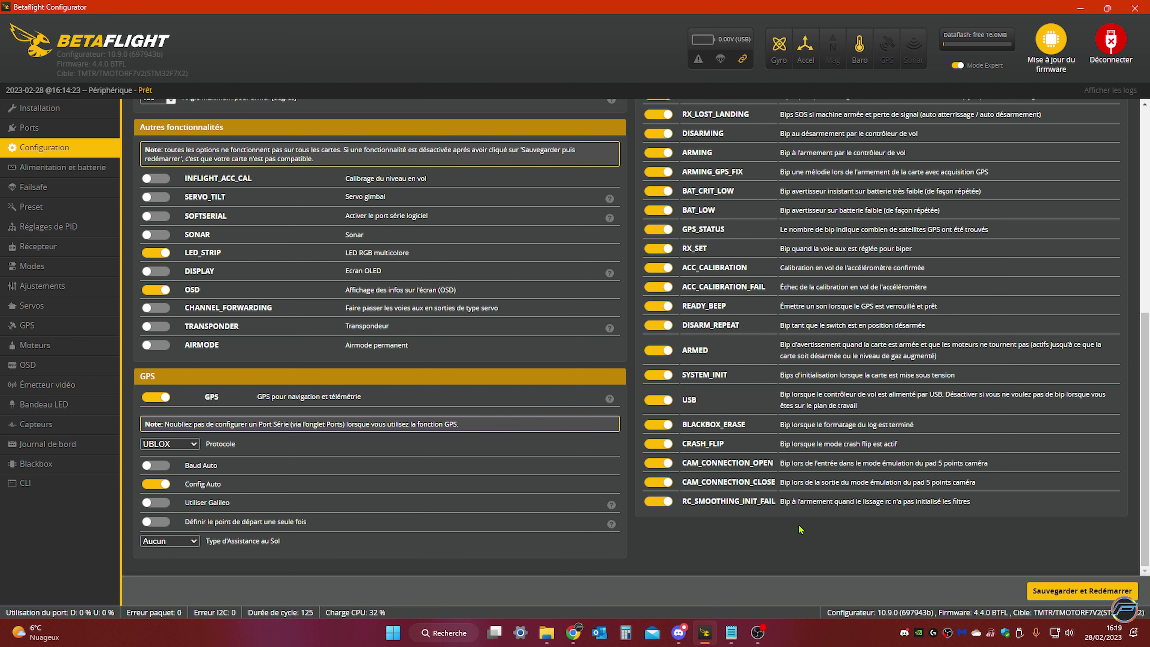
Save the configuration settings and the port assignments, rebooting the flight controller after each.
click(1074, 593)
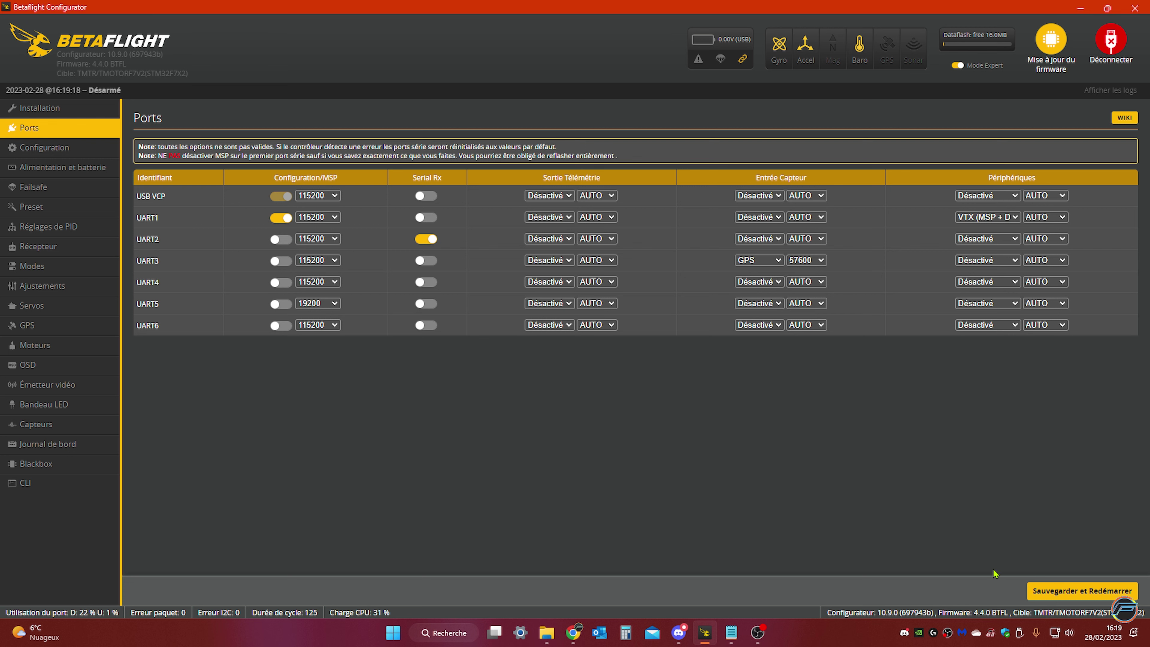
click(1107, 593)
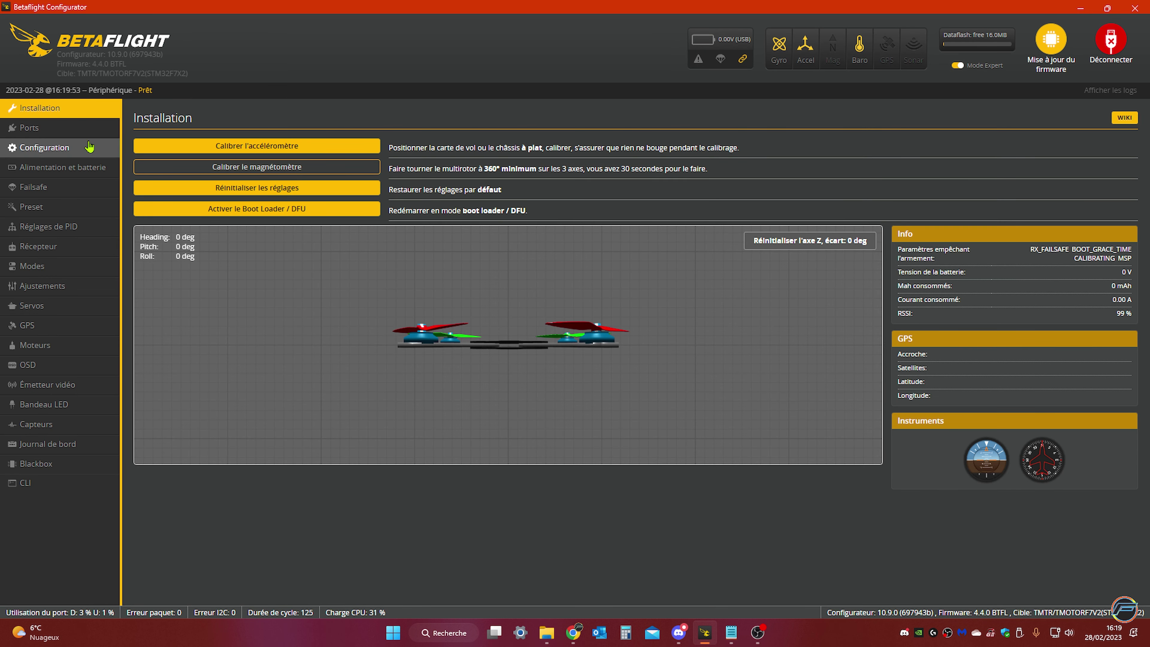
In the GPS configuration, enable the use of Galileo and the option to set the home point only once.
click(46, 148)
scroll(319, 430, down, 8)
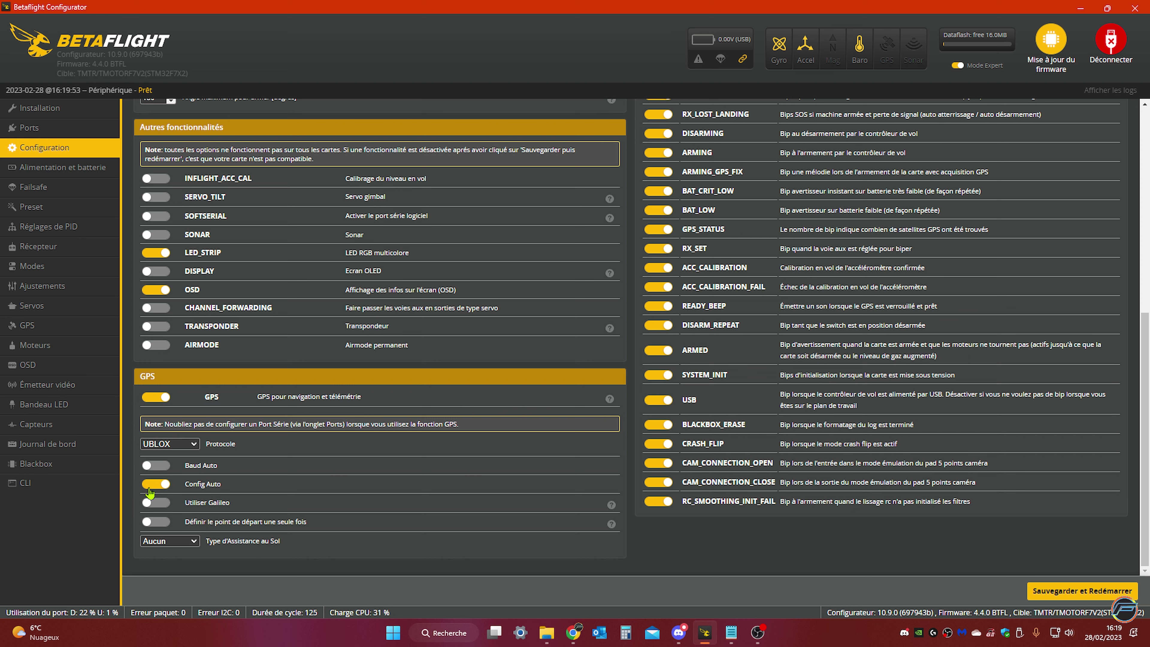
click(163, 503)
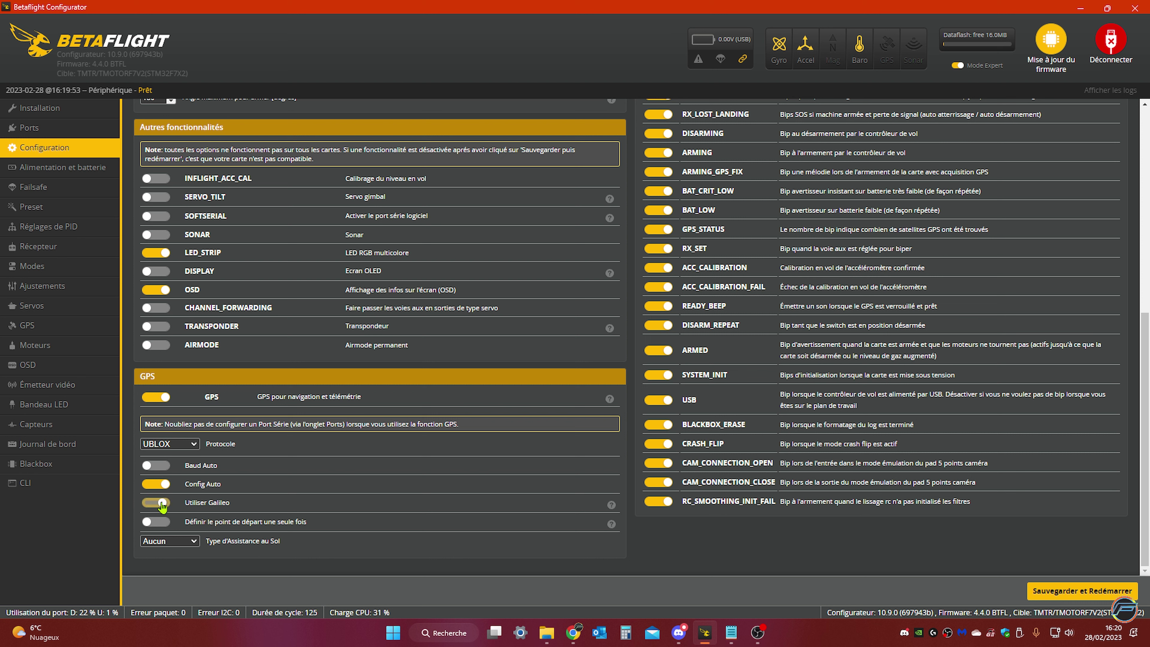
click(162, 523)
Set the GPS ground assistance type to Auto-detect.
click(194, 541)
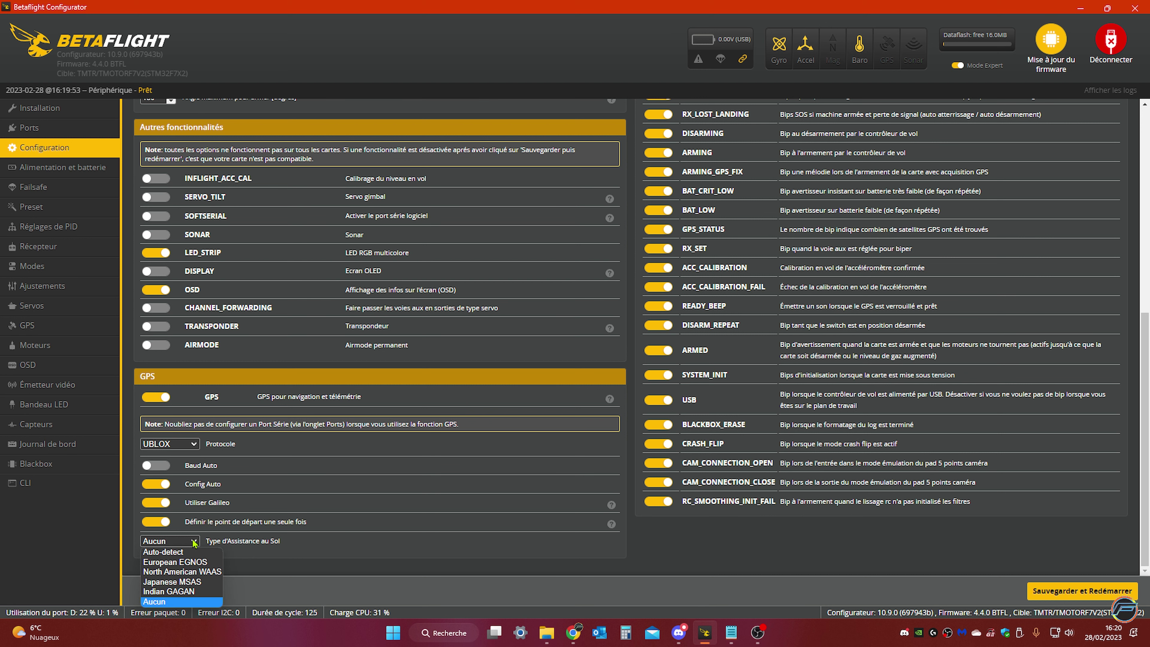
click(186, 553)
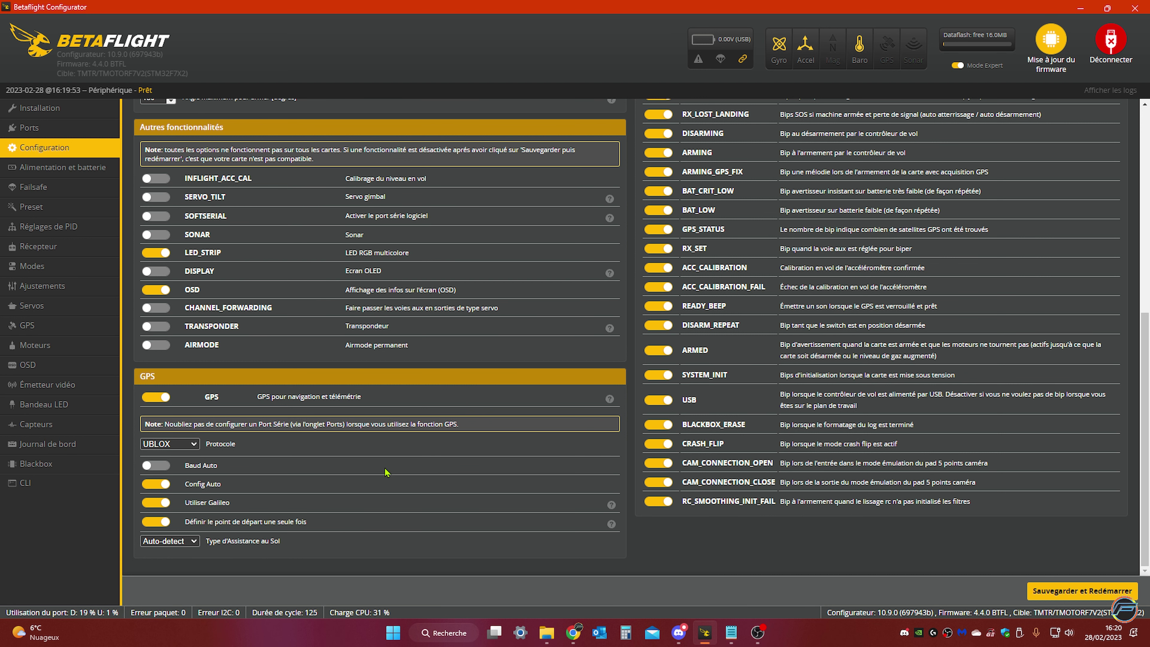
scroll(484, 444, up, 1)
scroll(485, 444, down, 1)
click(196, 542)
click(197, 544)
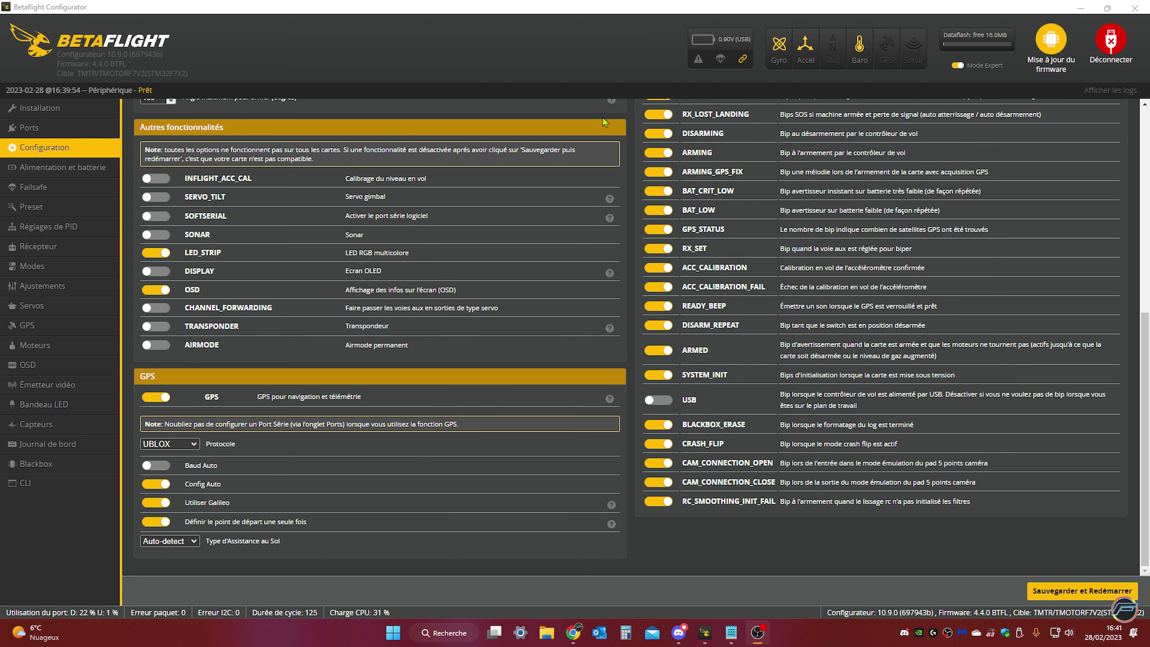
Review the board and sensor orientation settings in the configuration.
scroll(793, 213, up, 8)
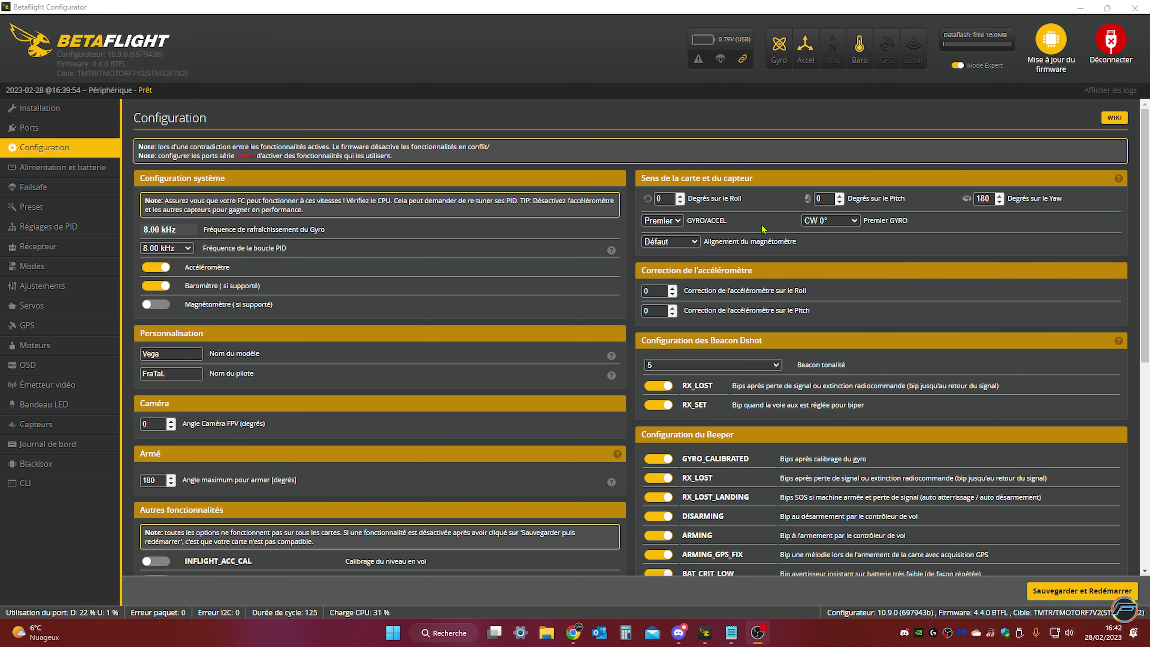